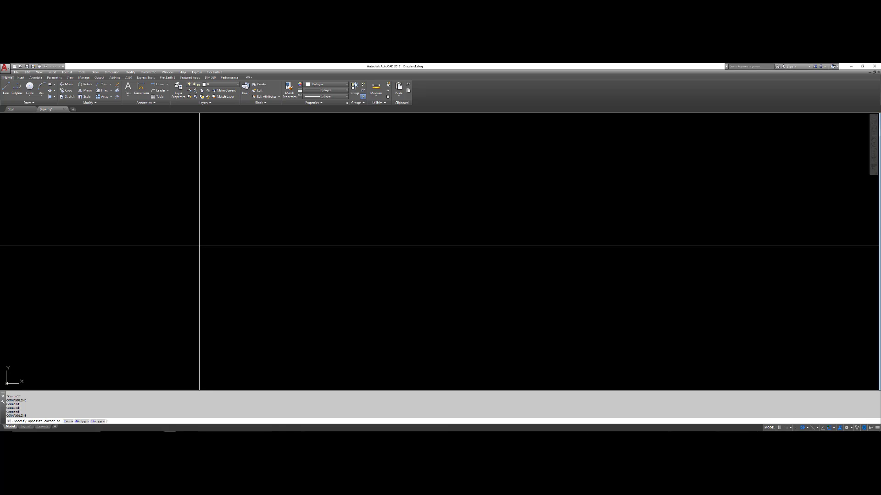
- Draw two separate slanted polylines that lean towards each other at their upper ends
click(206, 237)
key(Escape)
text(pl)
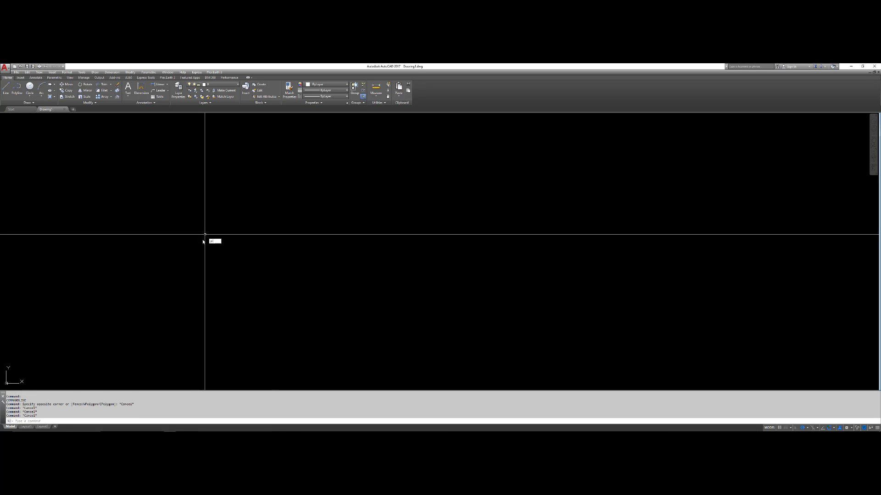
key(Return)
click(178, 296)
click(208, 194)
click(282, 191)
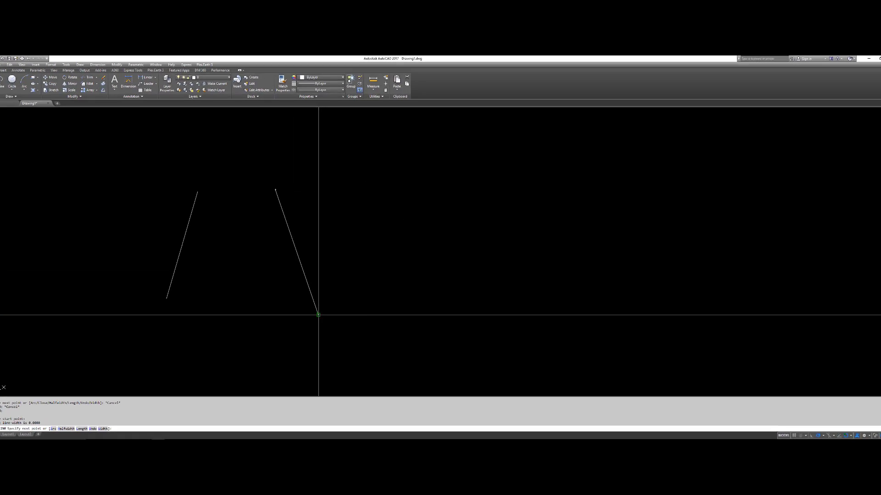
click(318, 315)
key(Escape)
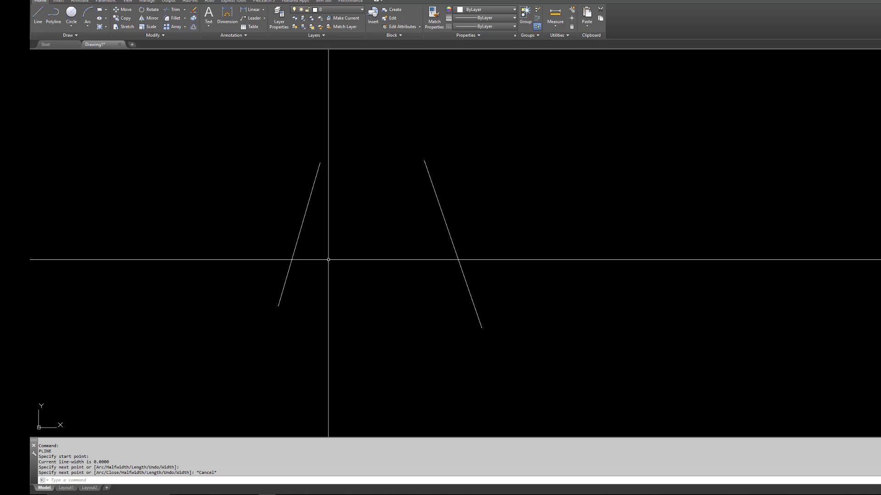
- Draw a nearly horizontal polyline crossing the lower part of both slanted polylines
key(Return)
click(141, 267)
key(Escape)
key(Escape)
key(Escape)
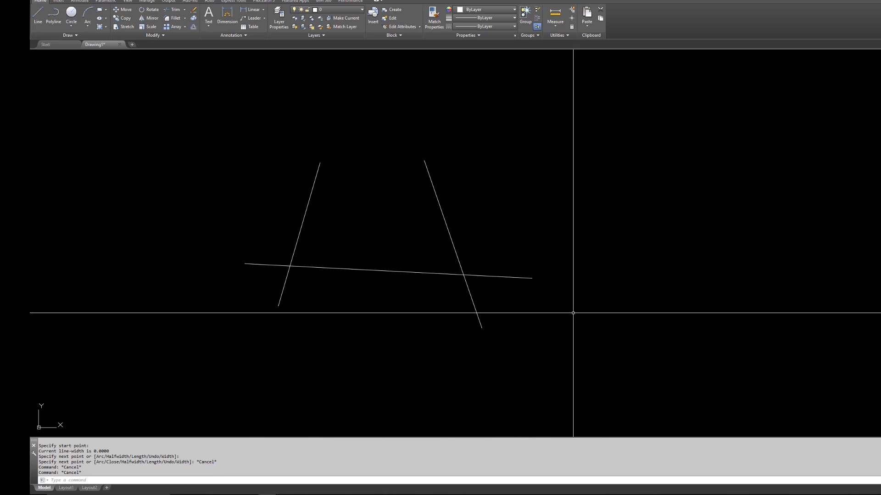
- Beside the polylines, draw two connected lines with Ortho on: 5 units horizontally to the right, followed by 5 units straight up
text(l)
key(Return)
click(633, 270)
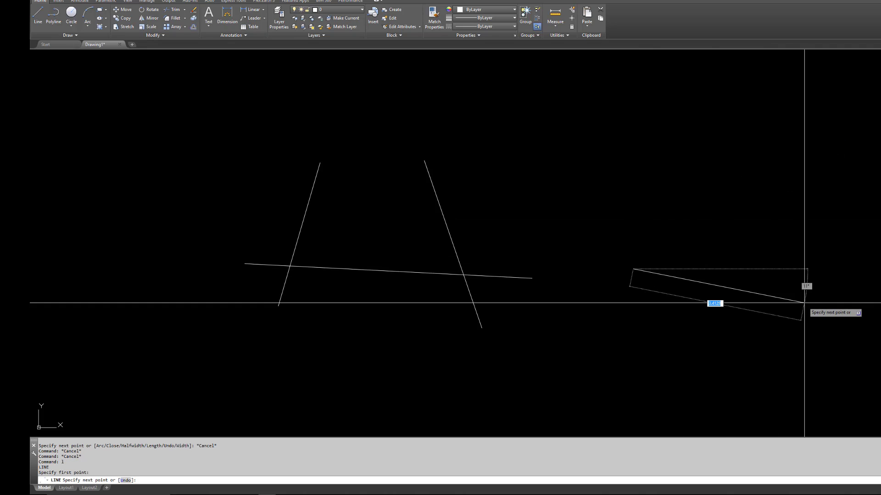
key(F8)
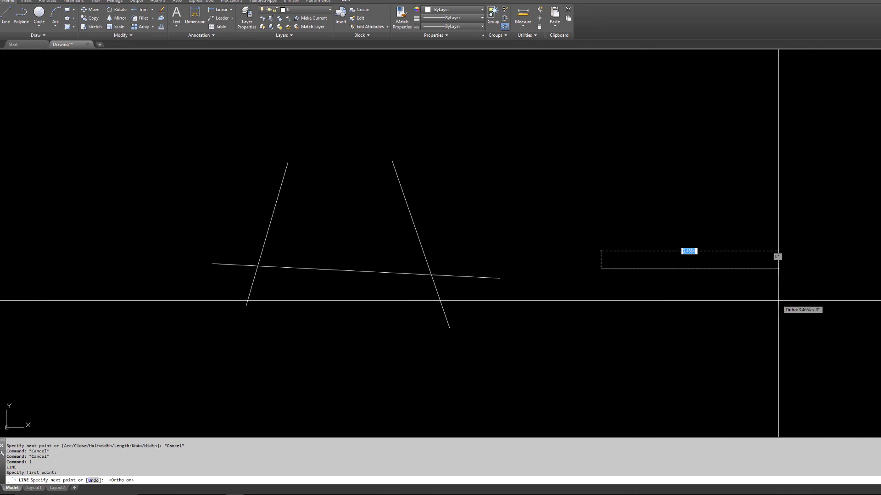
text(5)
key(Return)
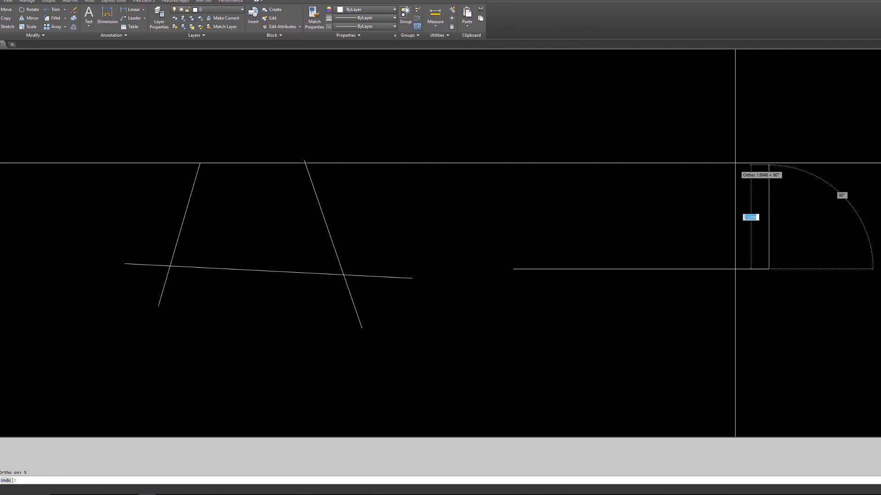
text(5)
key(Return)
scroll(734, 133, down, 3)
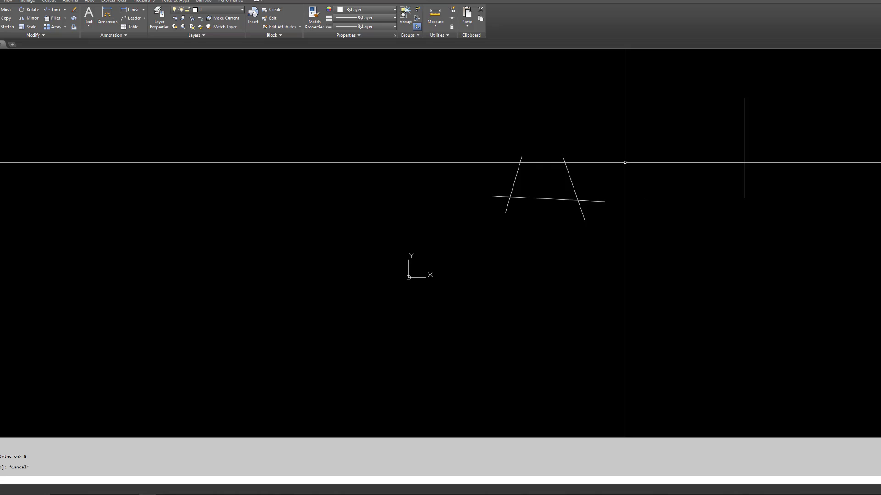
middle_drag(625, 161, 651, 205)
key(Escape)
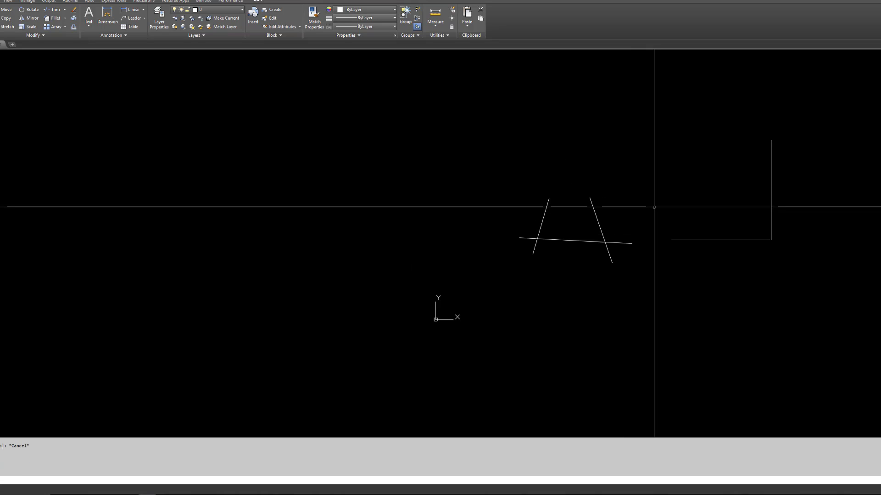
mouse_move(645, 230)
middle_down()
mouse_move(416, 339)
mouse_move(382, 280)
middle_up()
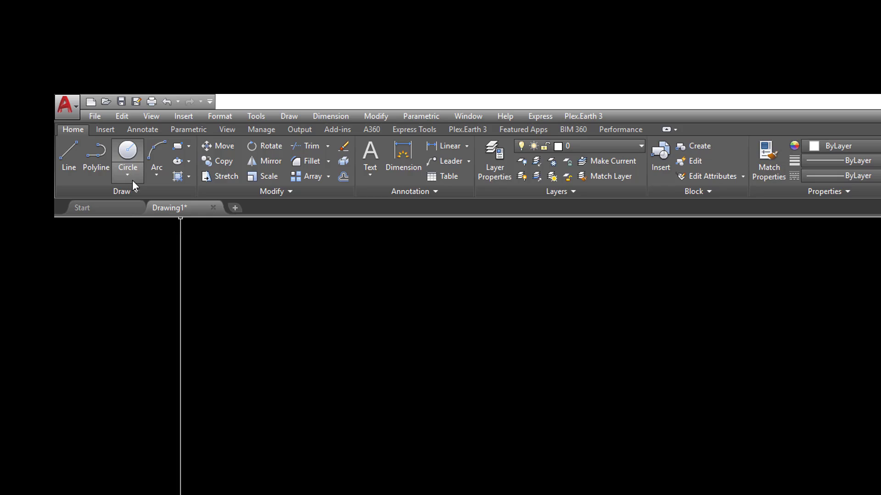
- Draw a Center, Radius circle centred on the upper endpoint of the right slanted polyline with radius 2.5
click(129, 179)
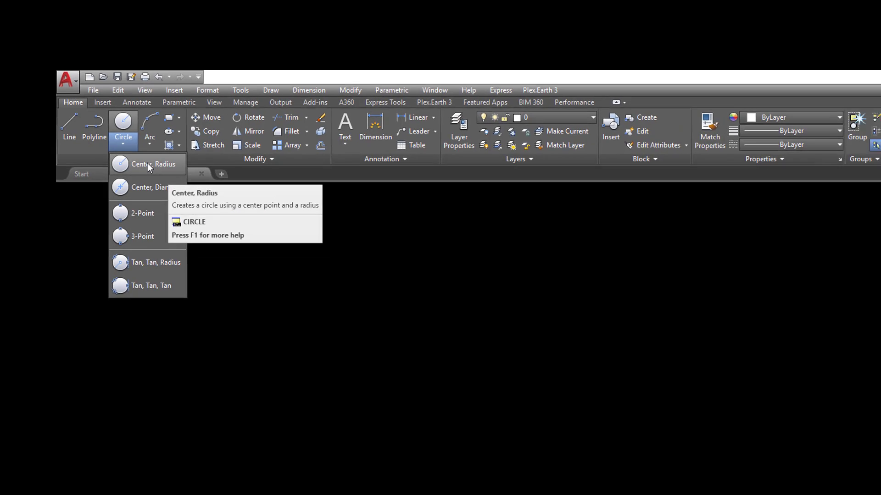
click(147, 163)
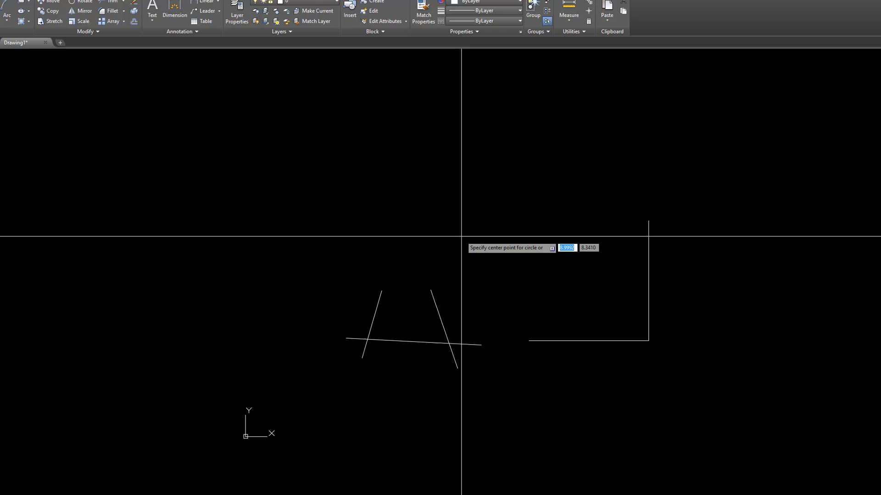
shift+right_click(480, 217)
click(505, 276)
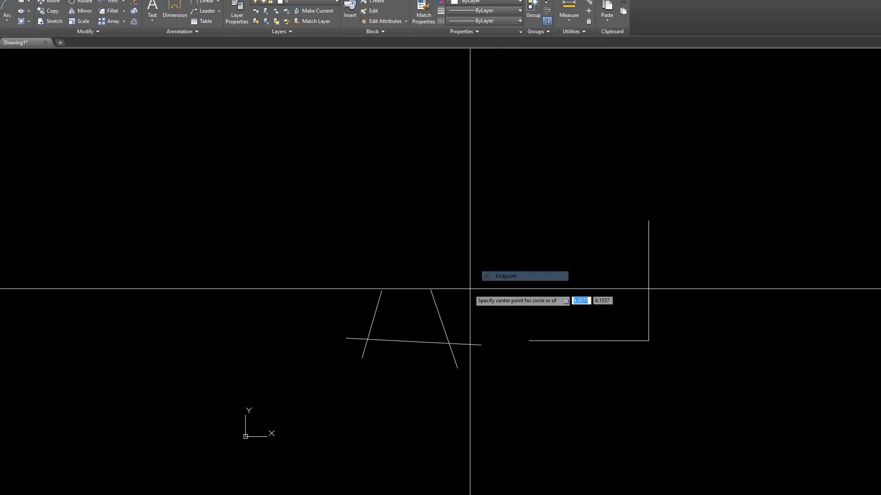
click(433, 292)
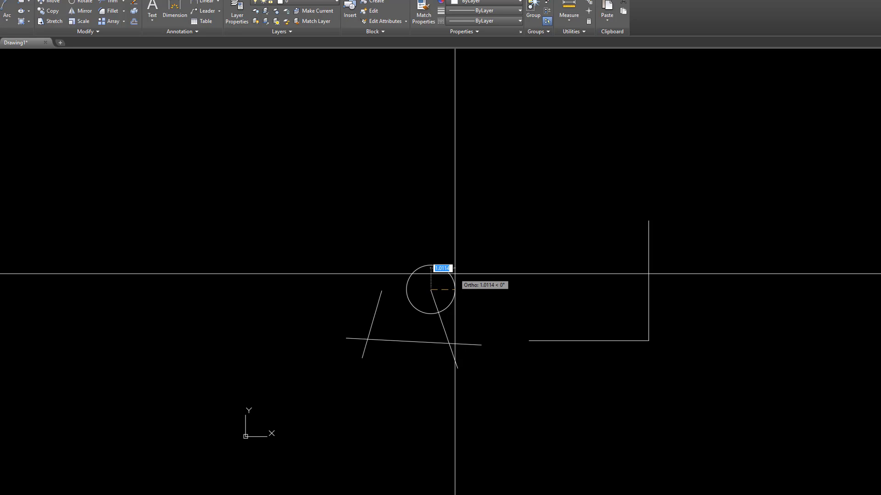
text(2.5)
key(Return)
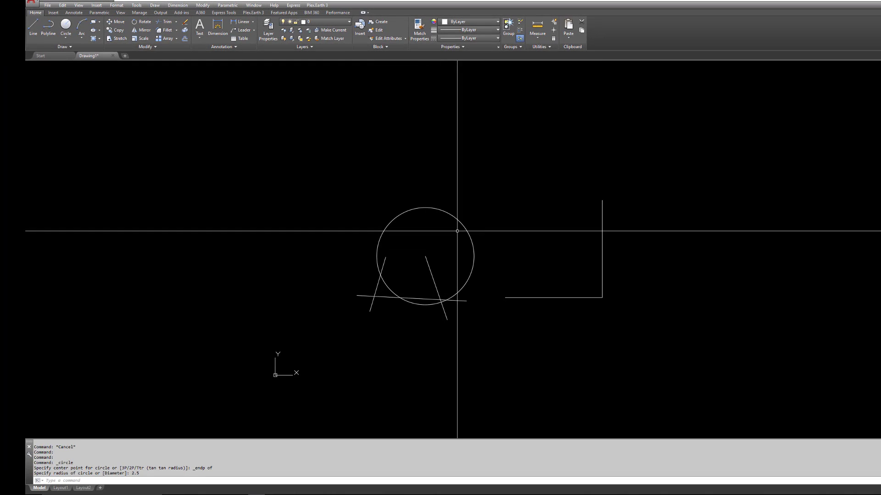
click(466, 230)
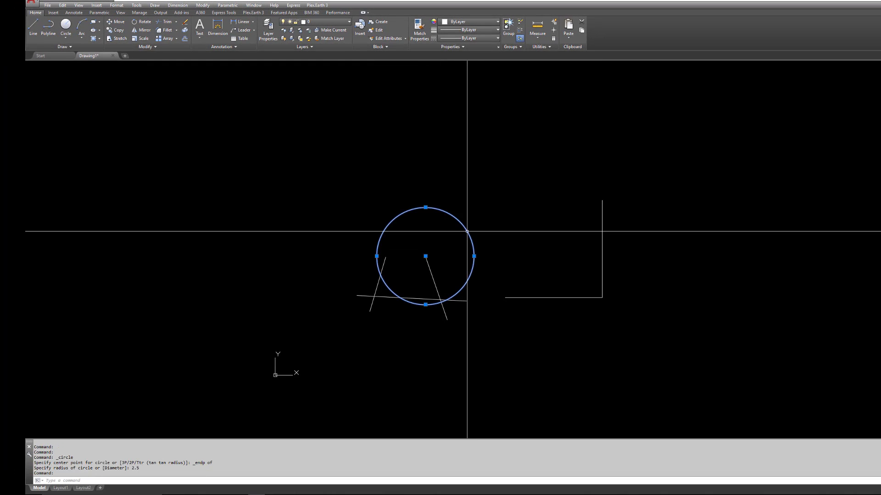
right_click(467, 232)
key(Escape)
key(Escape)
key(Escape)
key(Escape)
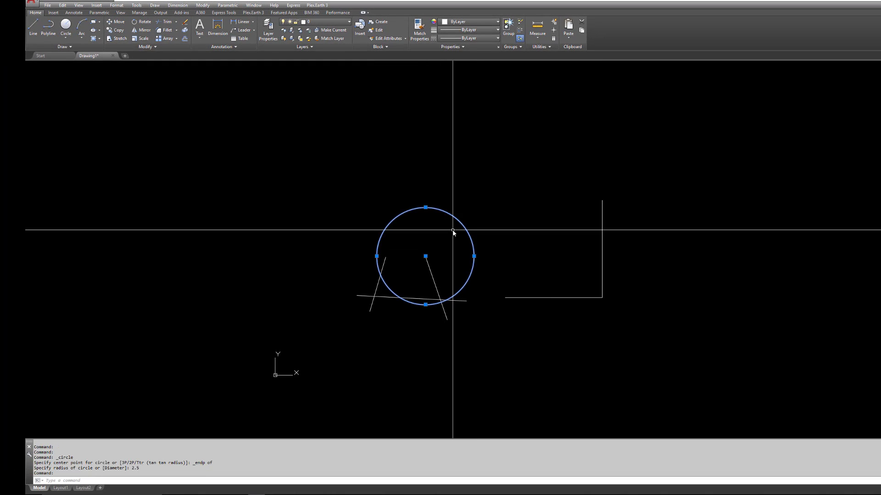
click(464, 220)
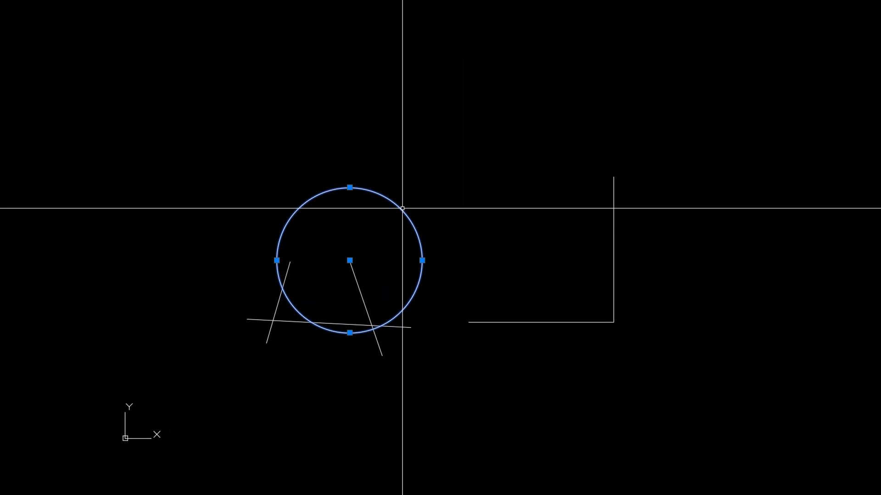
key(Escape)
- Select the circle and examine its radius and diameter in its properties
click(436, 191)
click(389, 226)
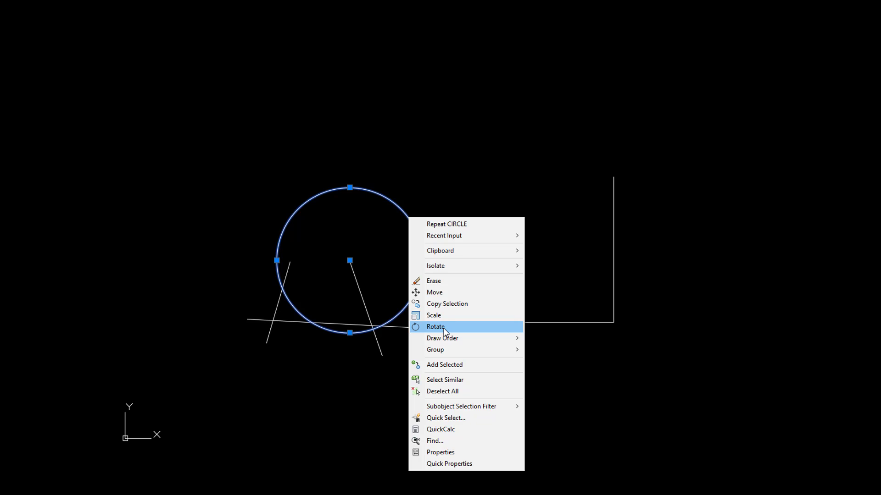
click(440, 452)
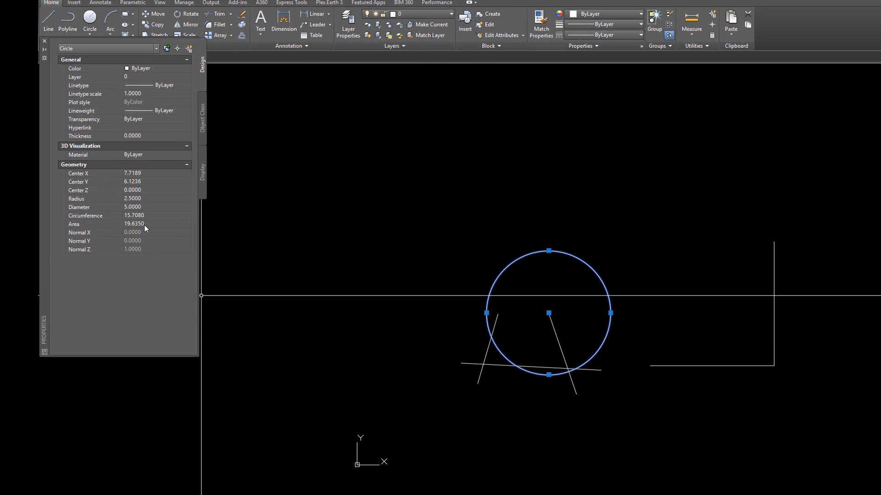
click(148, 207)
click(143, 199)
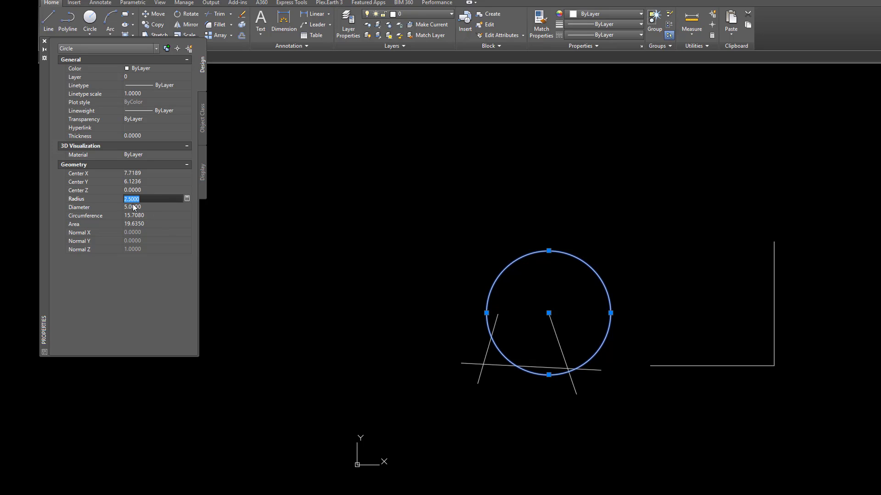
click(44, 40)
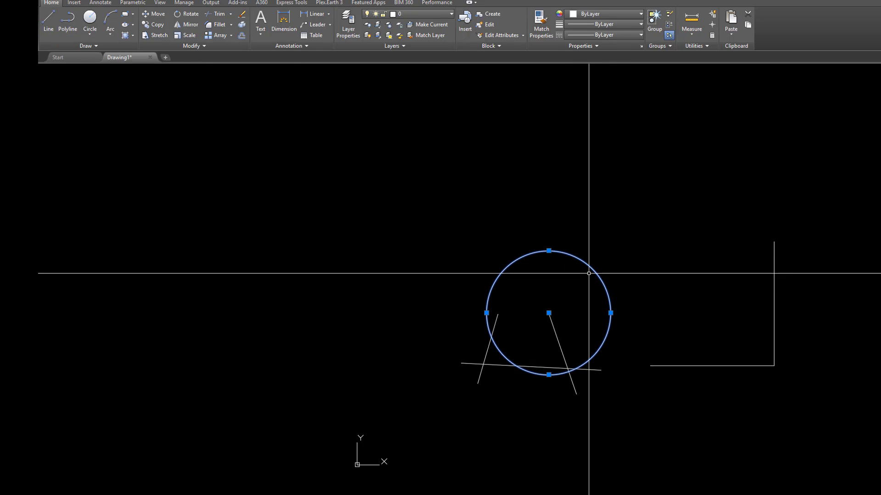
- Delete the circle centred on the slanted polyline's endpoint
right_click(593, 274)
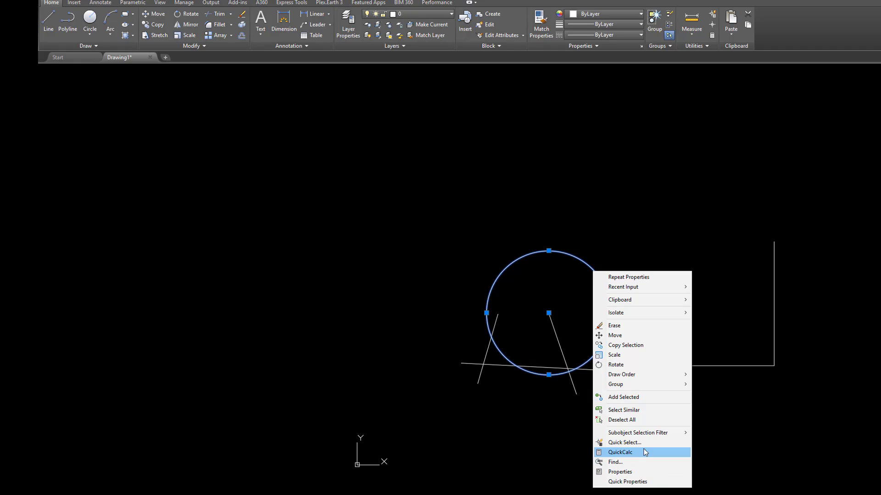
key(Escape)
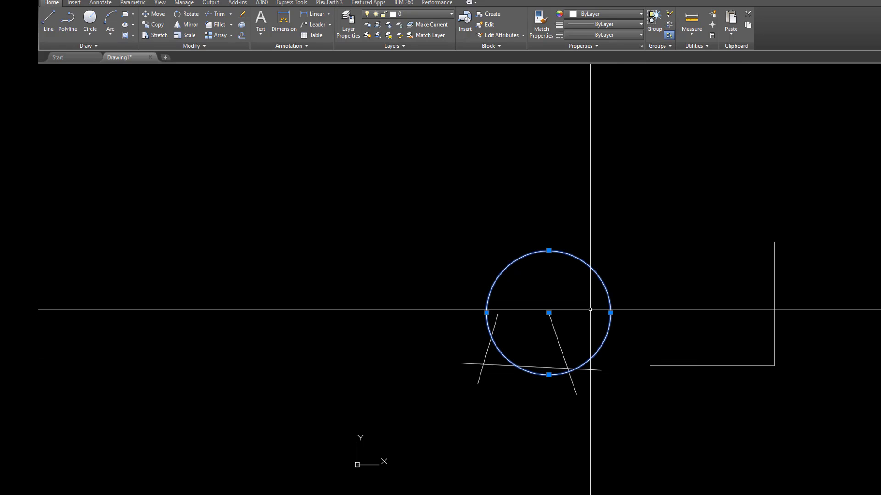
key(Delete)
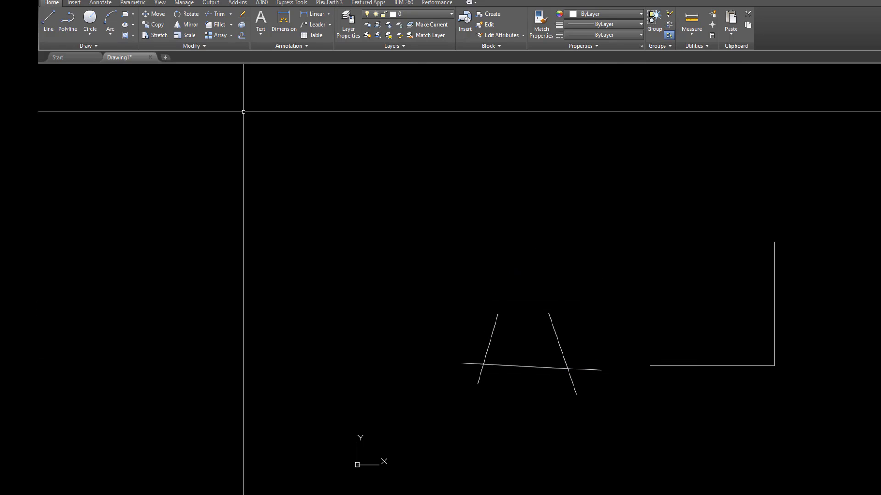
- Draw a circle centred in the empty space above the slanted polylines, using the Diameter option with a value of 6
click(88, 37)
click(103, 68)
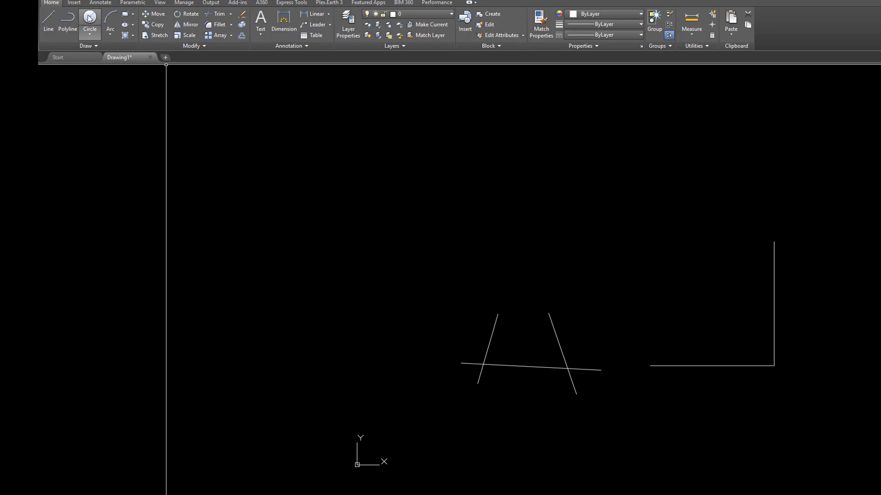
click(91, 36)
click(104, 52)
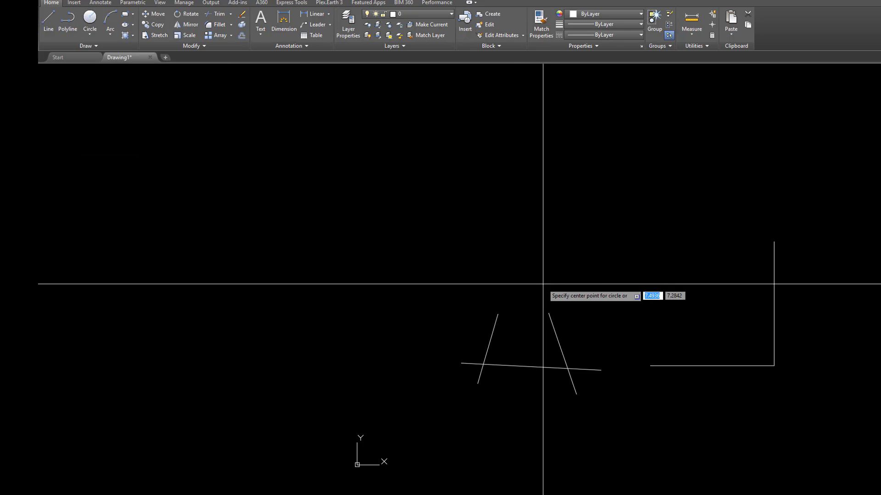
click(564, 265)
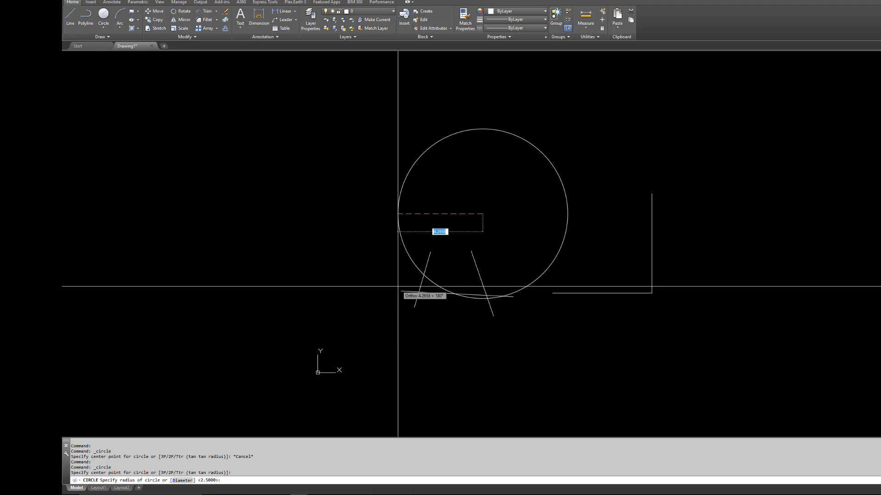
text(6)
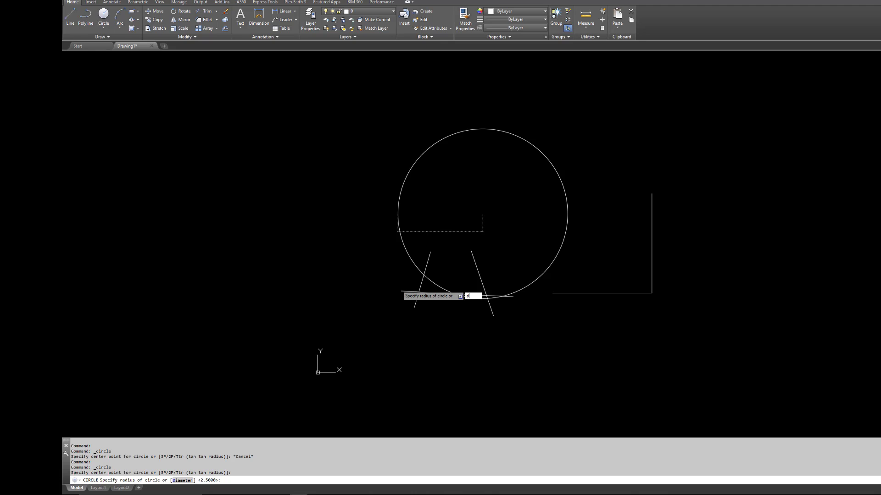
key(Return)
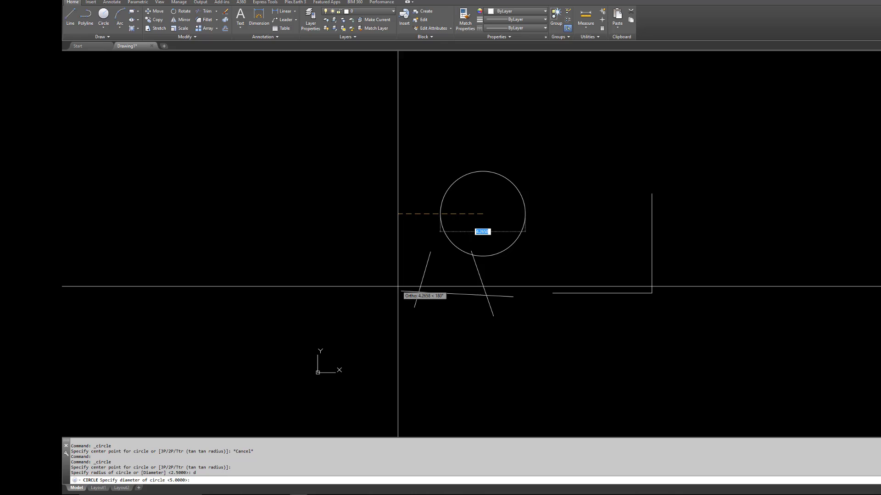
text(6)
key(Return)
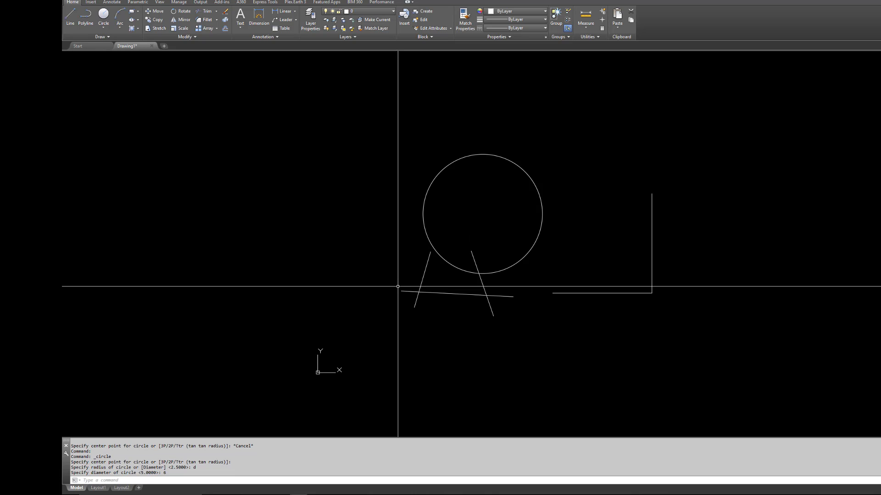
- Select and delete the circle with diameter 6
key(Escape)
click(508, 250)
click(516, 246)
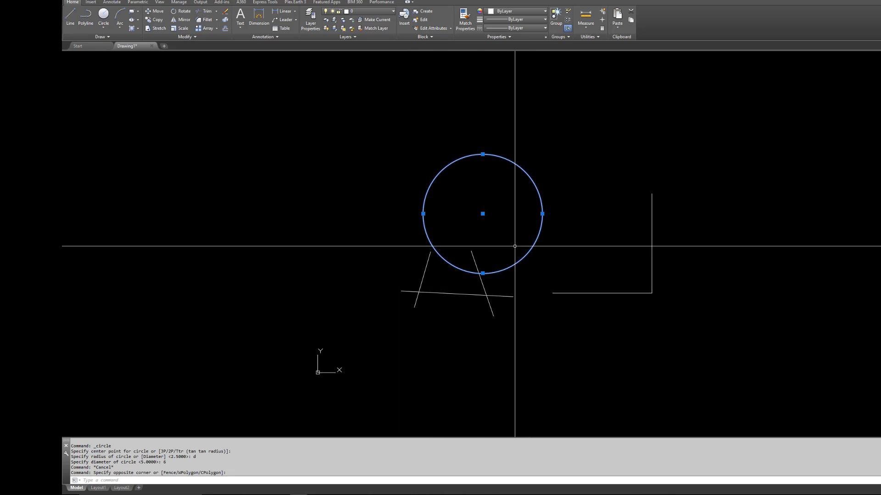
key(Delete)
- Draw a small 2-Point circle in the empty area up and to the left of the slanted polylines
click(105, 28)
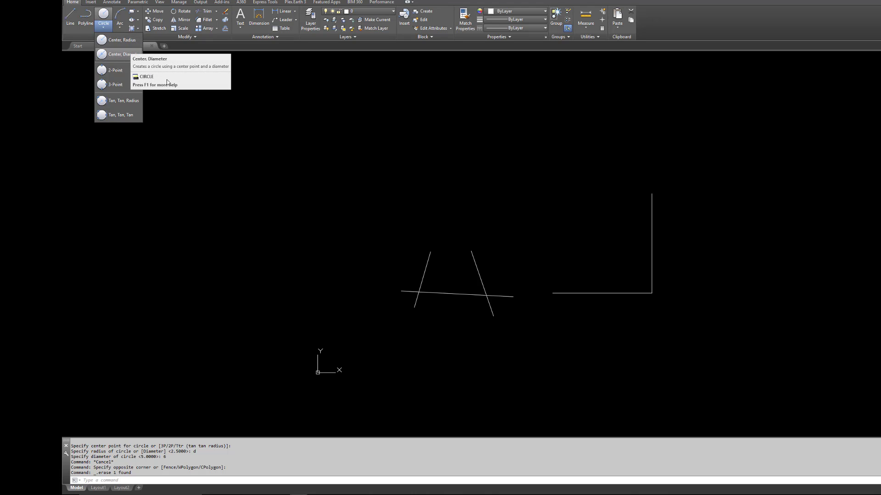
click(117, 70)
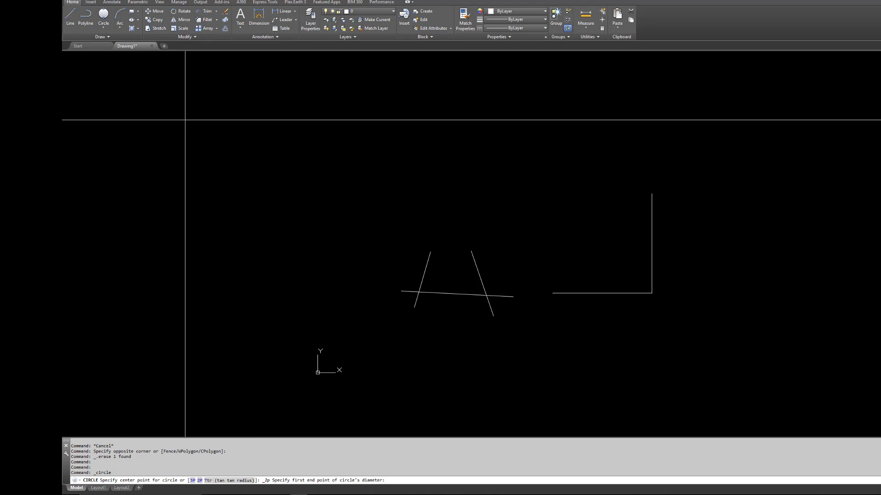
click(266, 183)
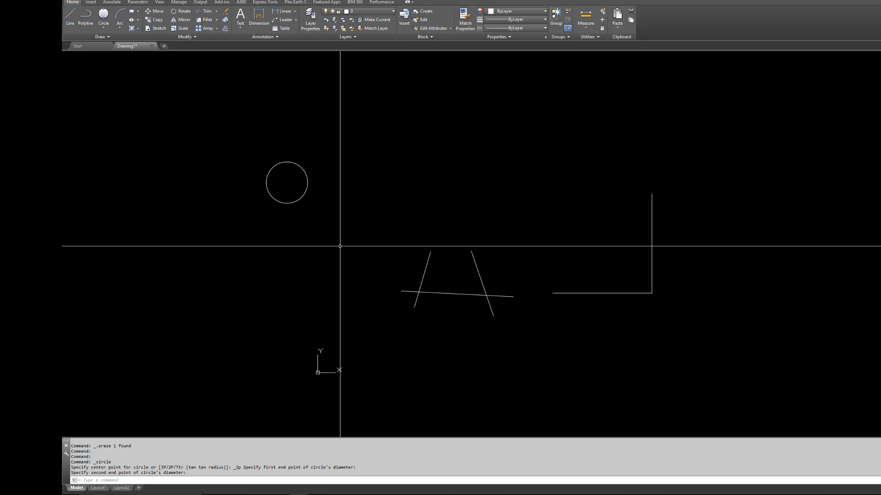
- Select and delete the small 2-Point circle up and to the left of the slanted lines
click(321, 181)
click(279, 205)
key(Delete)
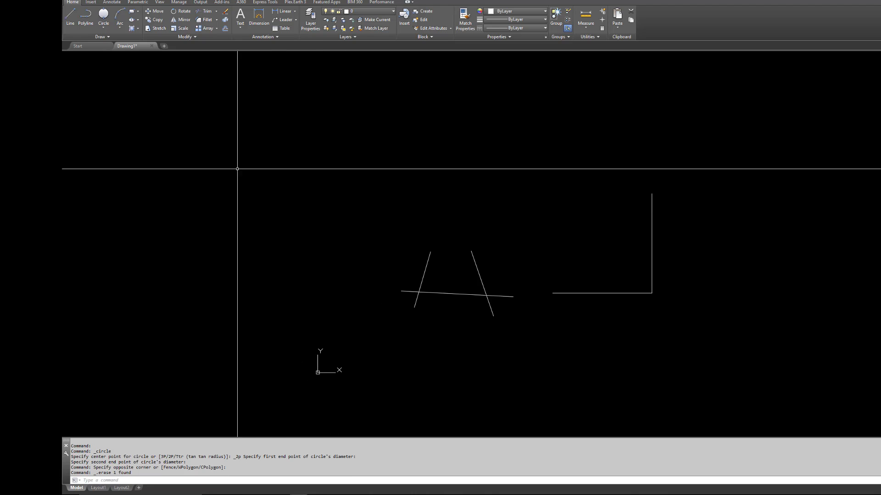
- Draw a 3-Point circle in the empty area up and to the left of the slanted lines, and delete it
click(103, 26)
click(121, 85)
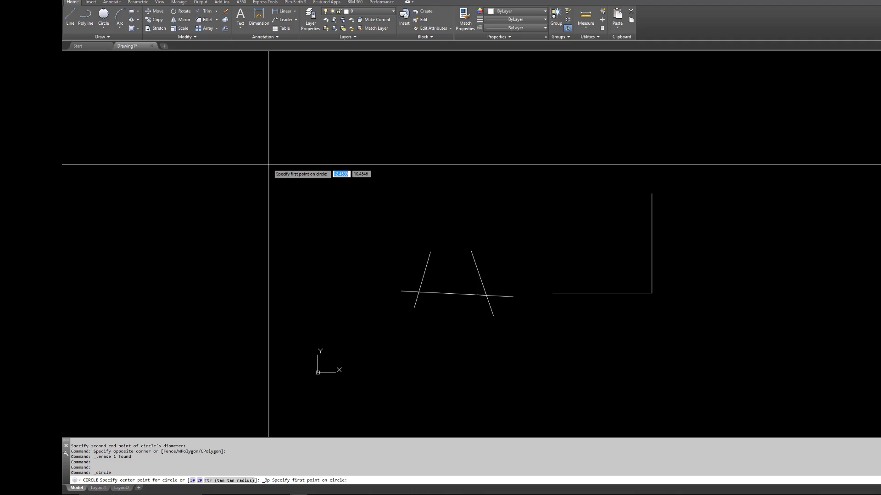
click(270, 163)
click(319, 164)
click(339, 110)
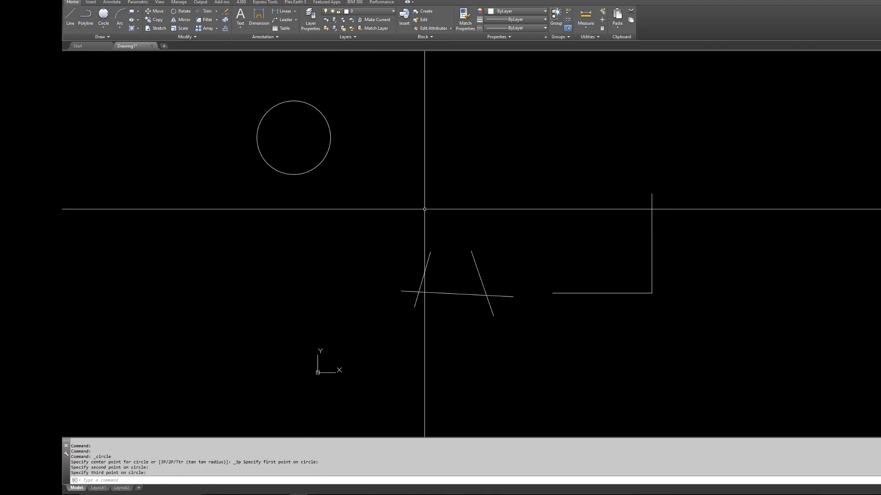
click(367, 135)
key(Delete)
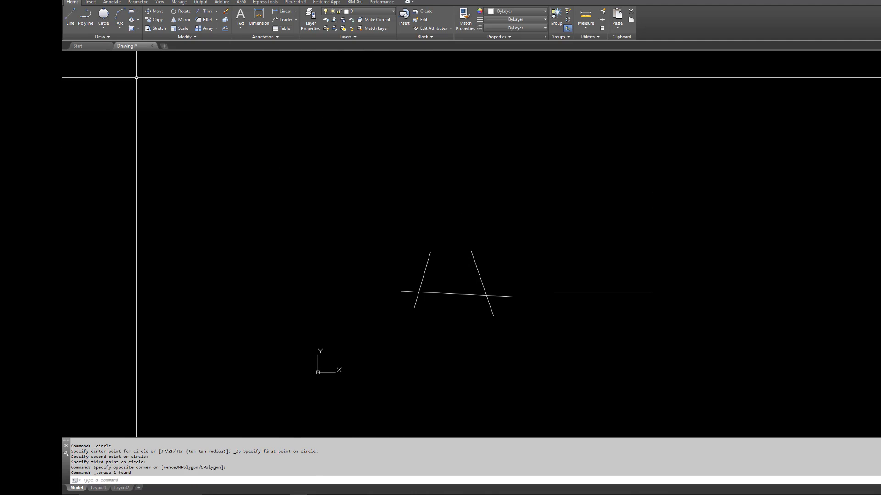
- Draw a Tan, Tan, Tan circle touching the two slanted lines and the near-horizontal line crossing them, and delete it
click(103, 27)
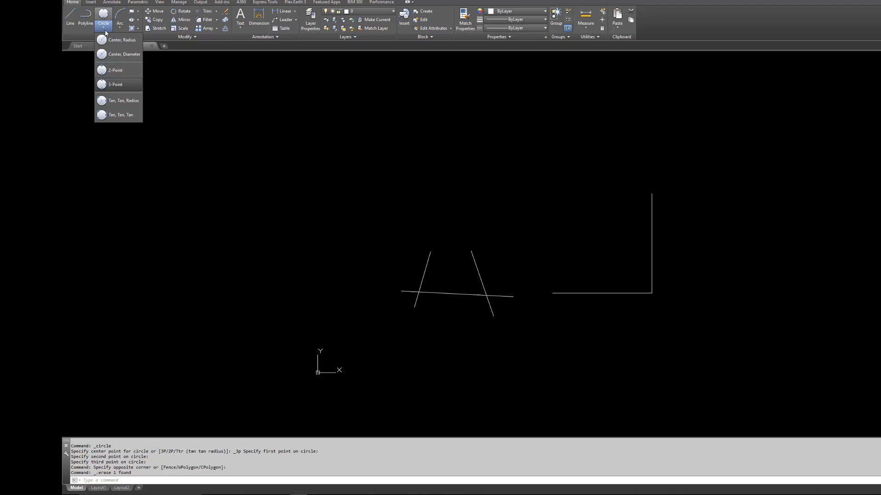
click(121, 115)
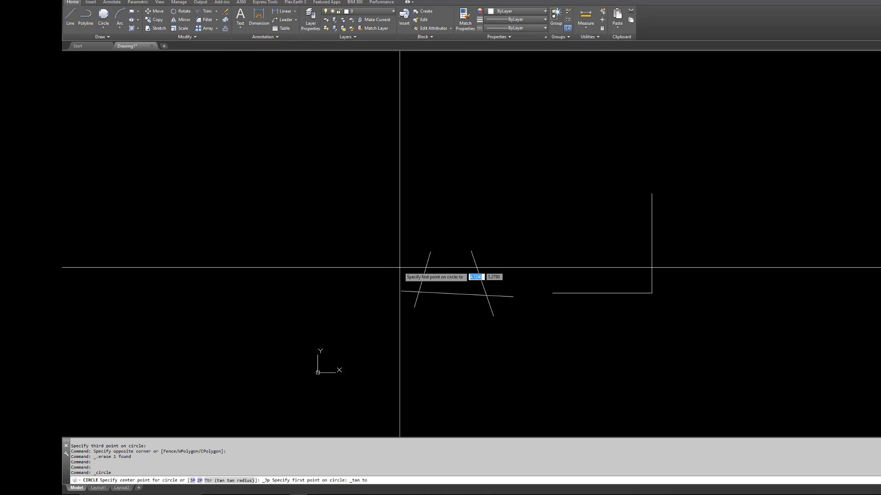
click(424, 270)
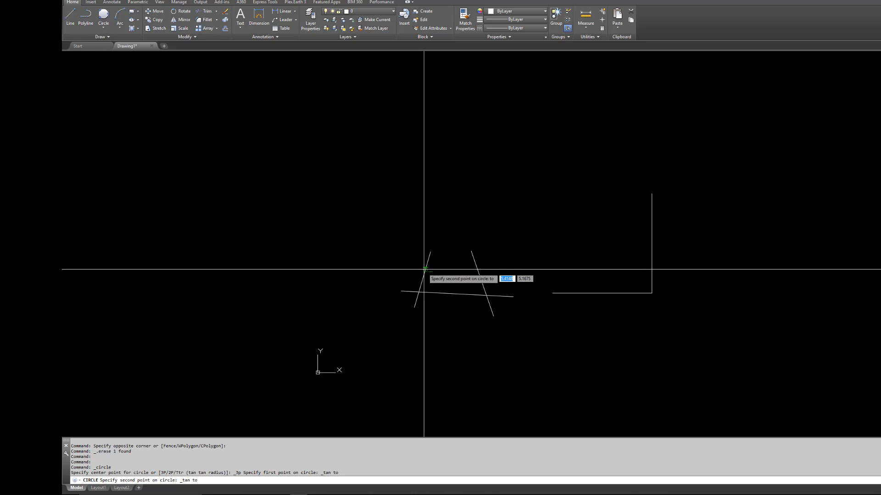
click(453, 295)
click(478, 275)
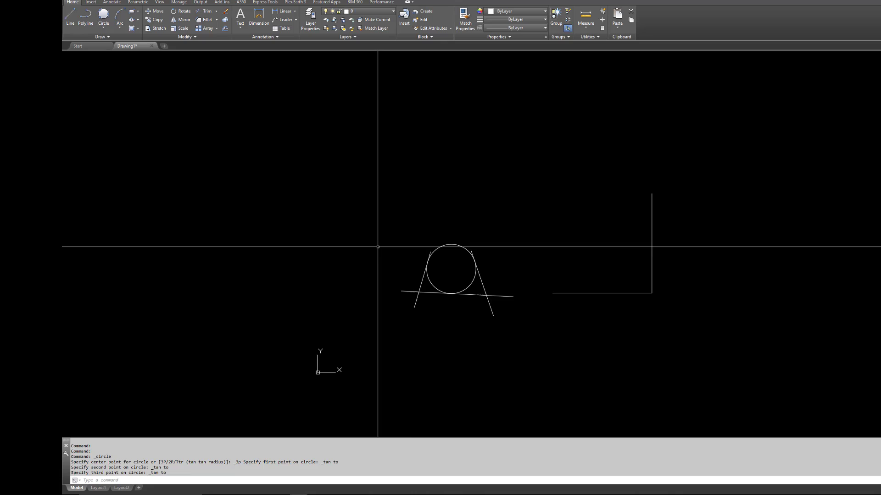
click(470, 284)
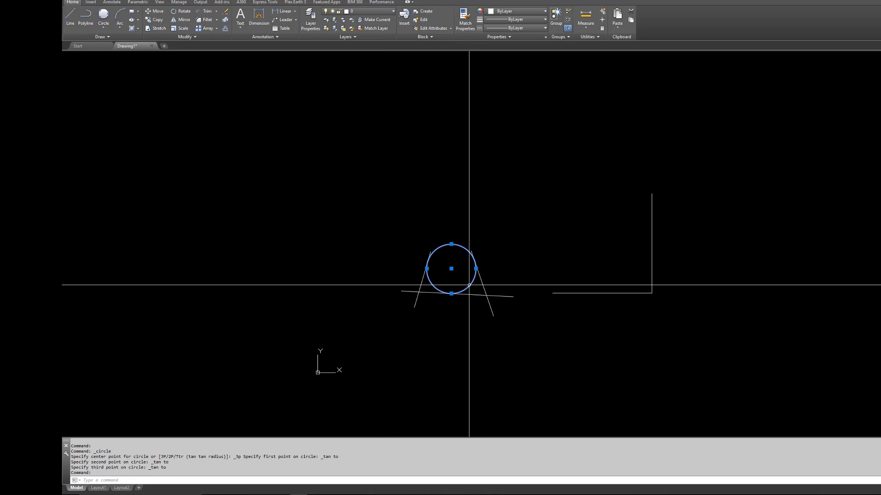
key(Delete)
- Draw a Tan, Tan, Radius circle of radius 2 touching the vertical and horizontal lines of the L-shaped corner
click(103, 26)
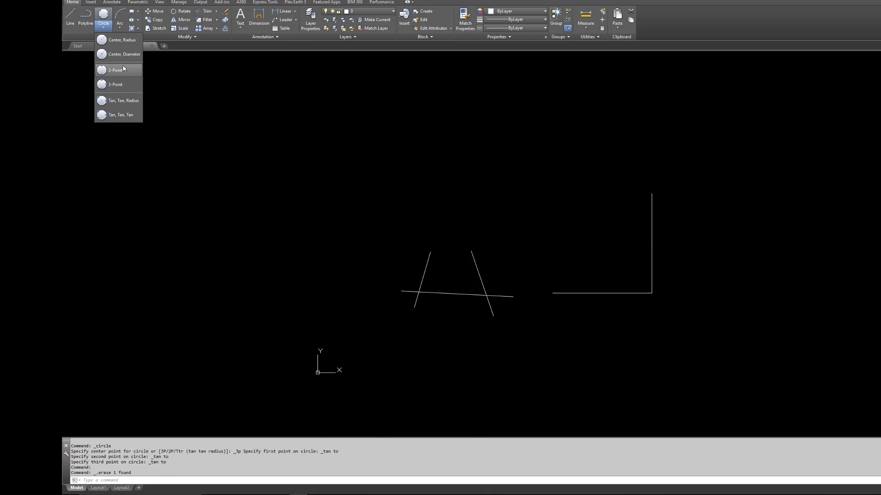
click(122, 101)
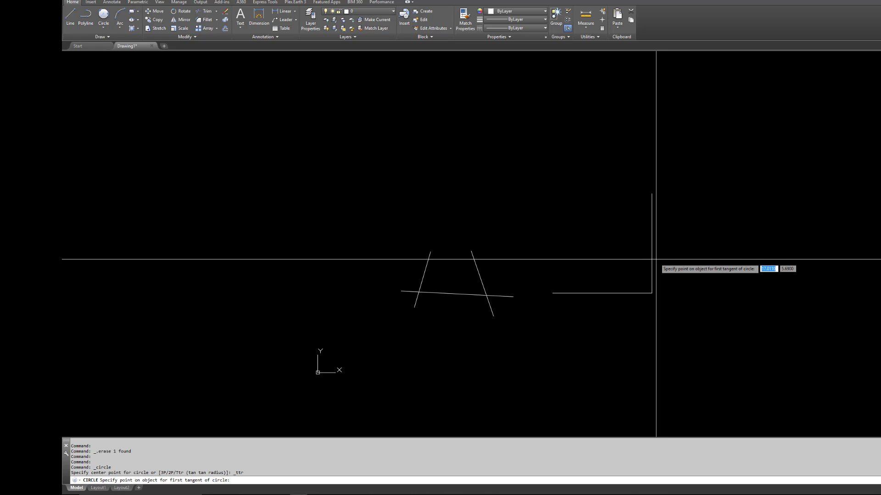
click(652, 259)
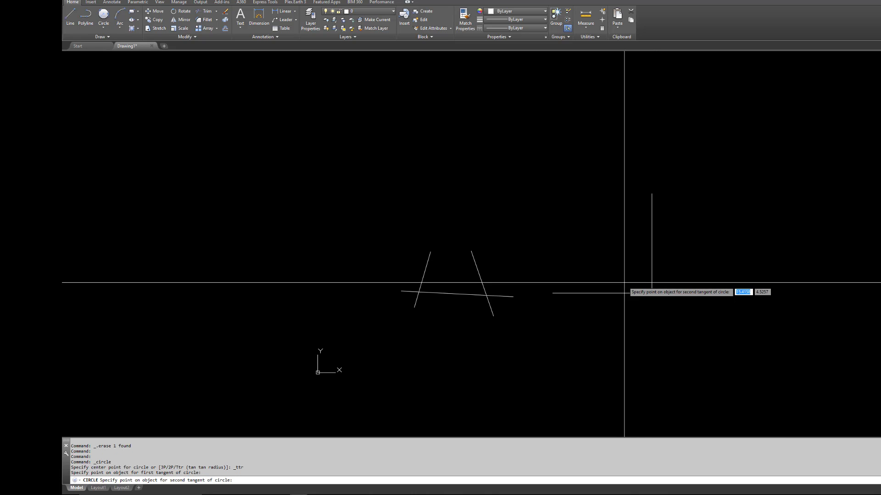
click(618, 293)
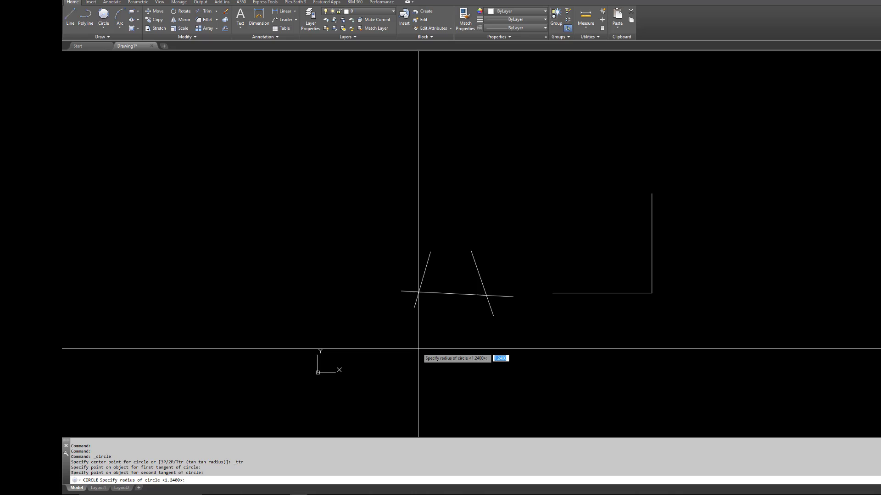
key(Return)
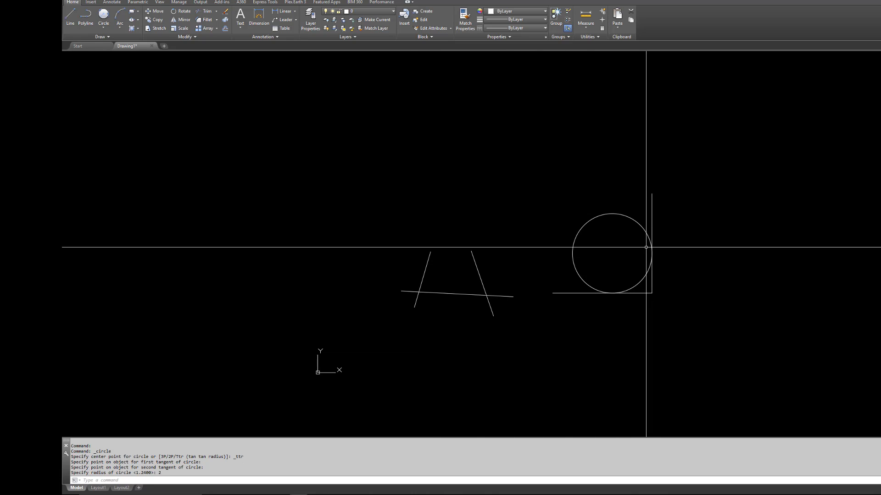
- Select and delete the circle of radius 2 inside the L-shaped corner
key(Escape)
key(Escape)
click(641, 289)
click(633, 283)
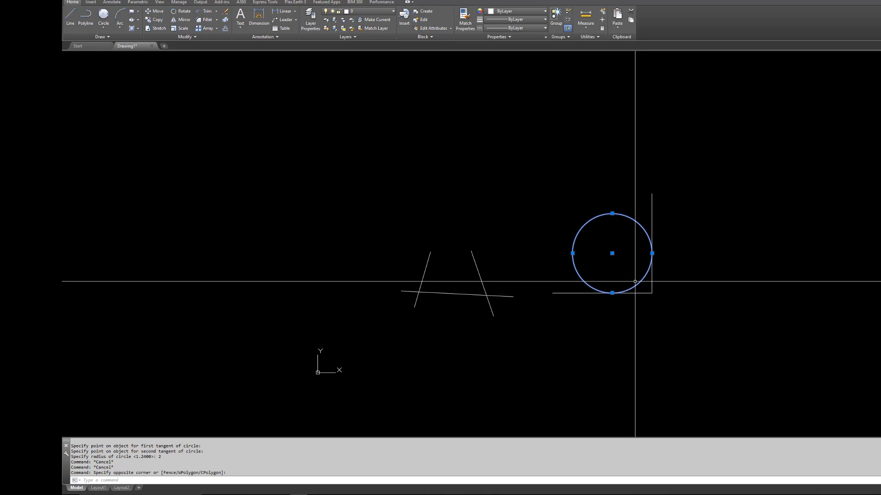
key(Delete)
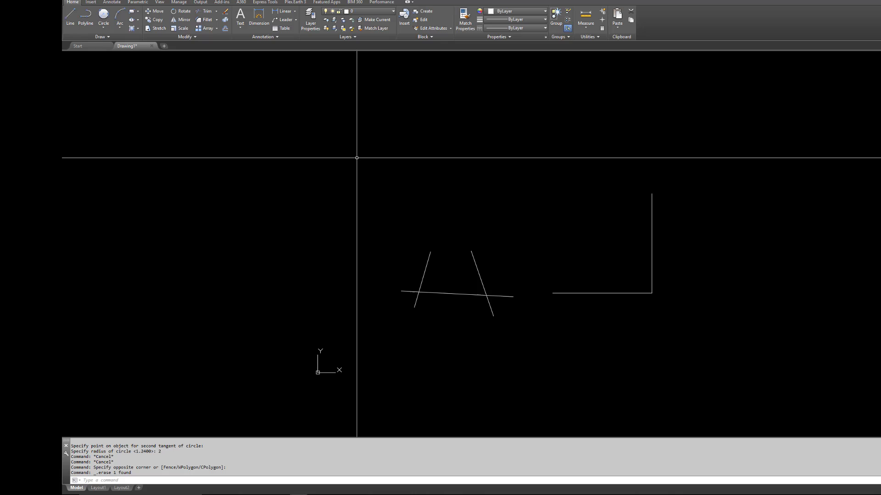
click(103, 29)
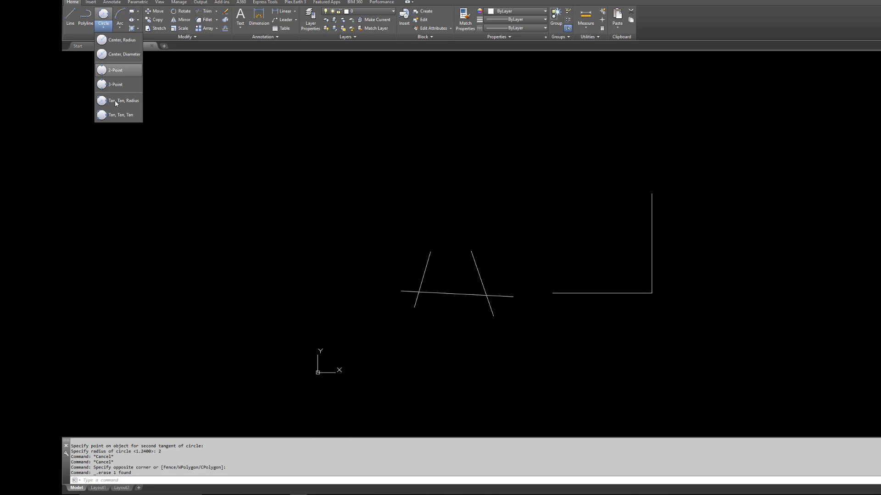
click(201, 120)
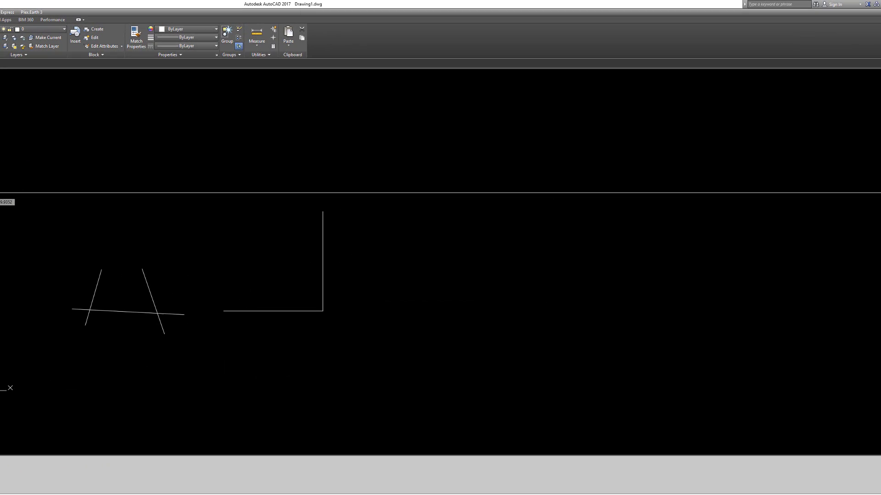
key(Escape)
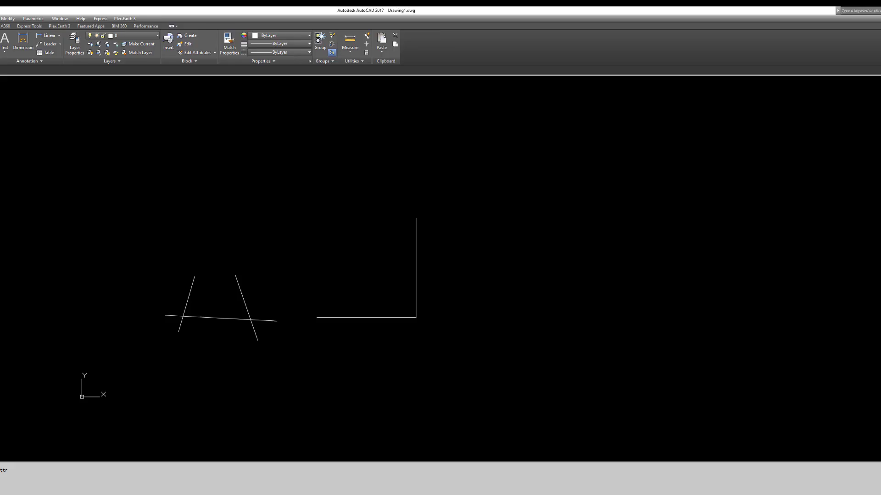
- Draw three small centre-radius circles of slightly different sizes in a triangular arrangement to the right of the L-shaped corner
click(60, 65)
click(72, 82)
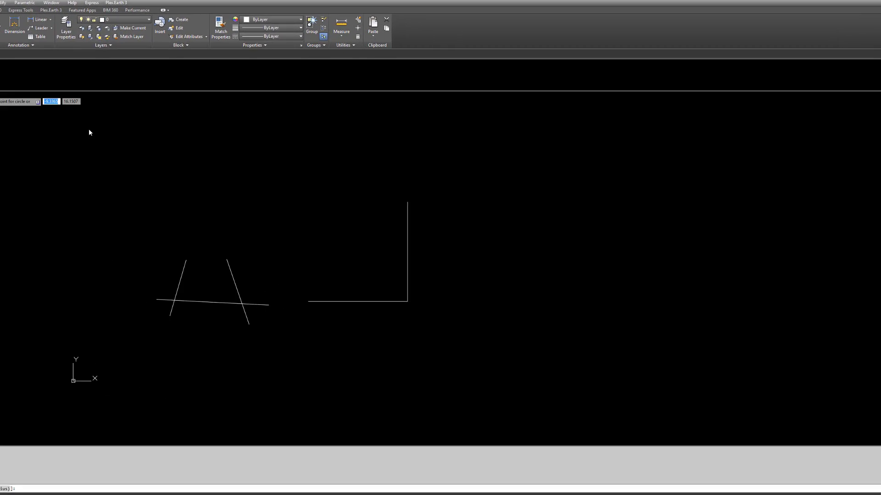
click(485, 237)
click(495, 245)
key(space)
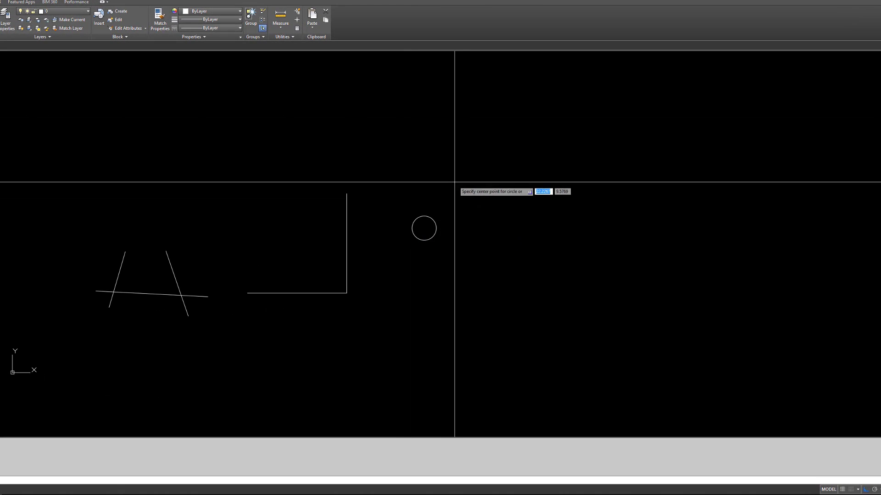
click(452, 182)
click(460, 194)
key(space)
click(483, 227)
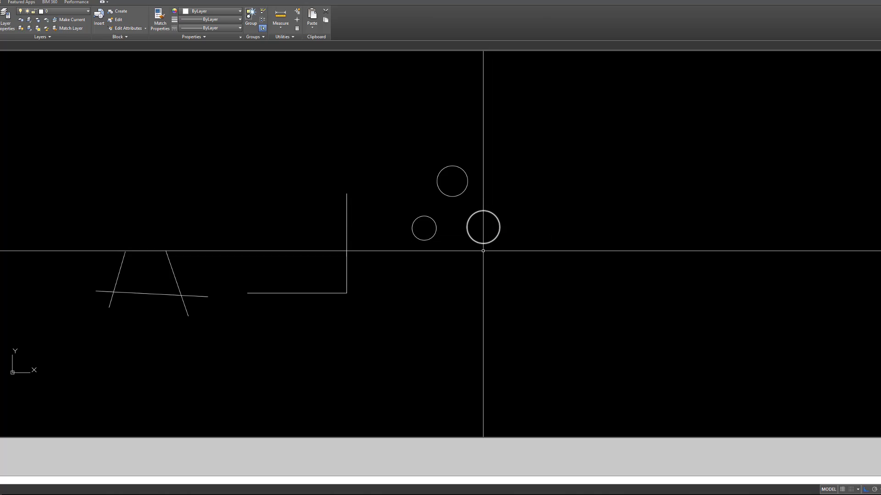
key(space)
scroll(481, 189, up, 2)
shift+right_click(464, 163)
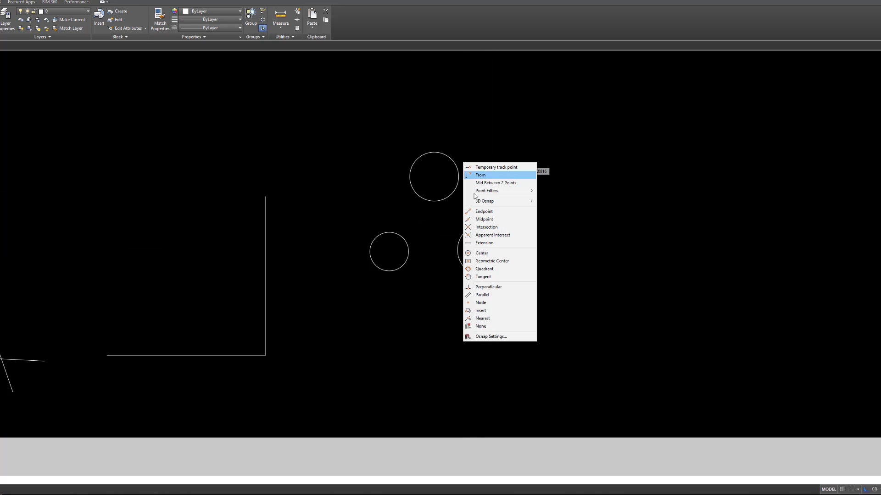
click(497, 269)
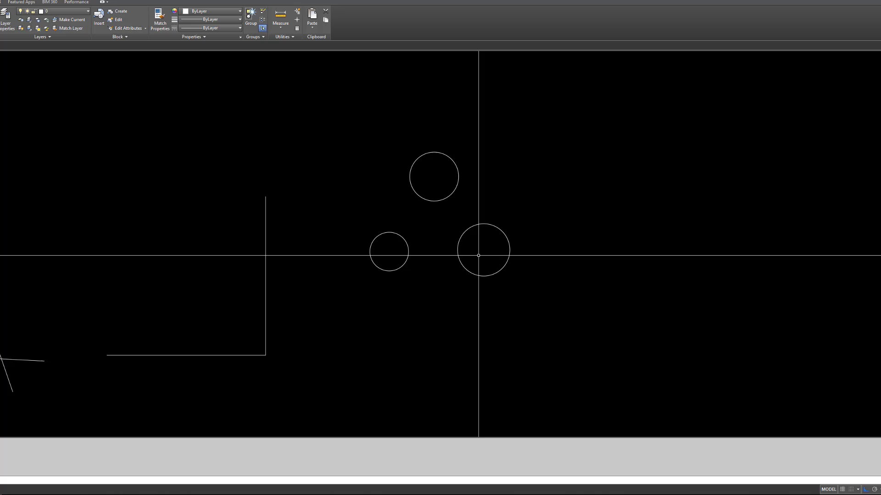
shift+right_click(463, 171)
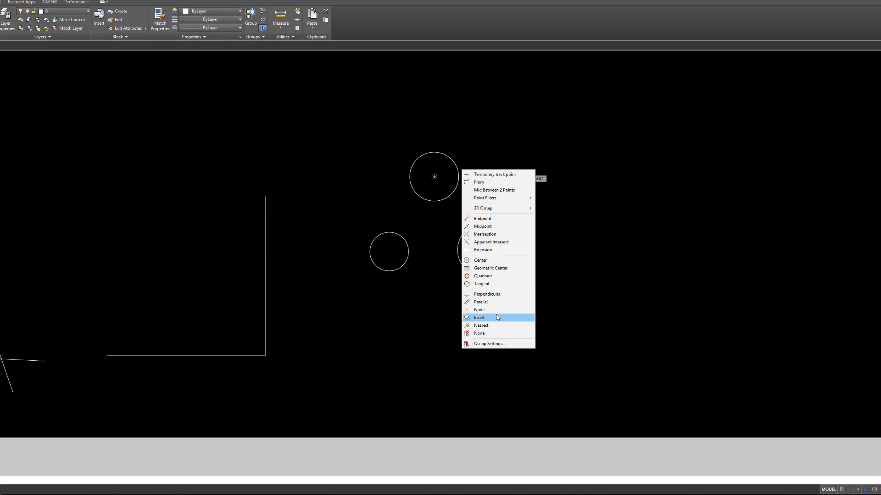
click(492, 261)
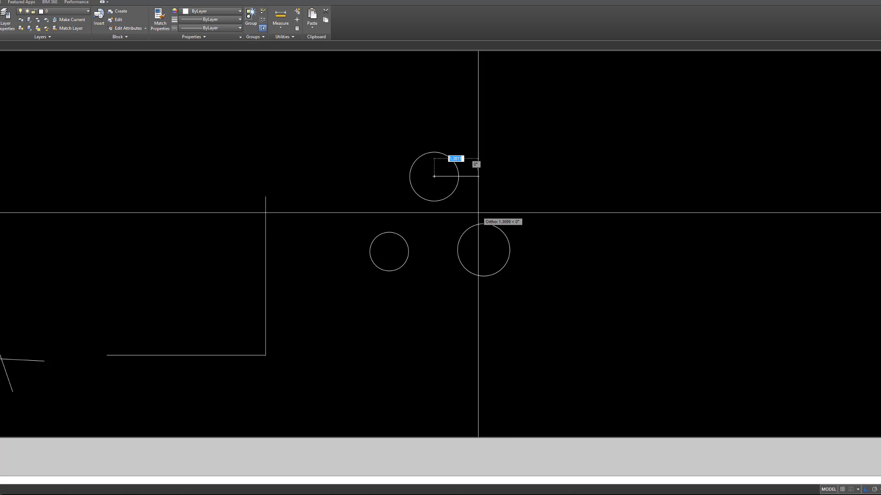
- Draw a line along the outer side of the upper and lower-right circles, using Tangent snaps at both ends
shift+right_click(466, 187)
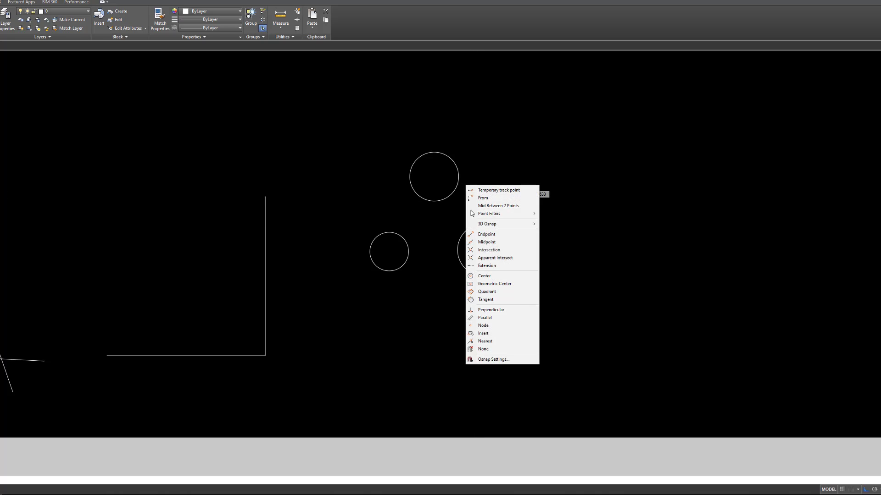
click(491, 309)
click(456, 163)
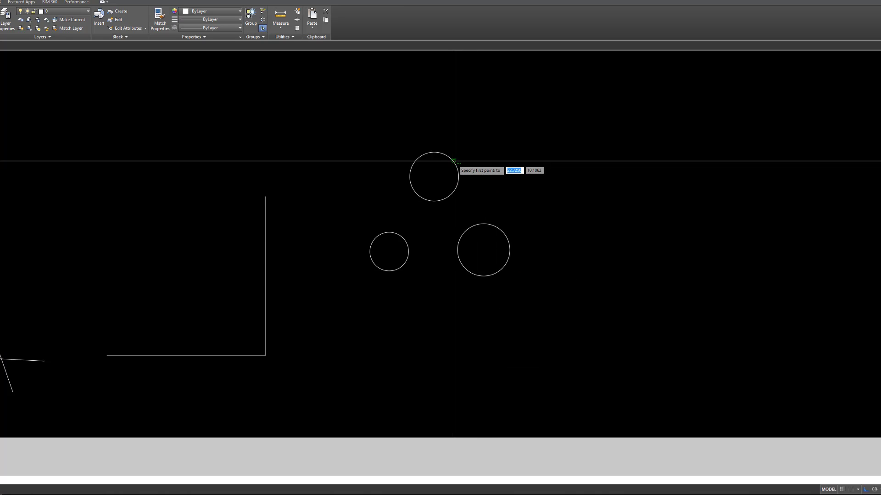
shift+right_click(486, 207)
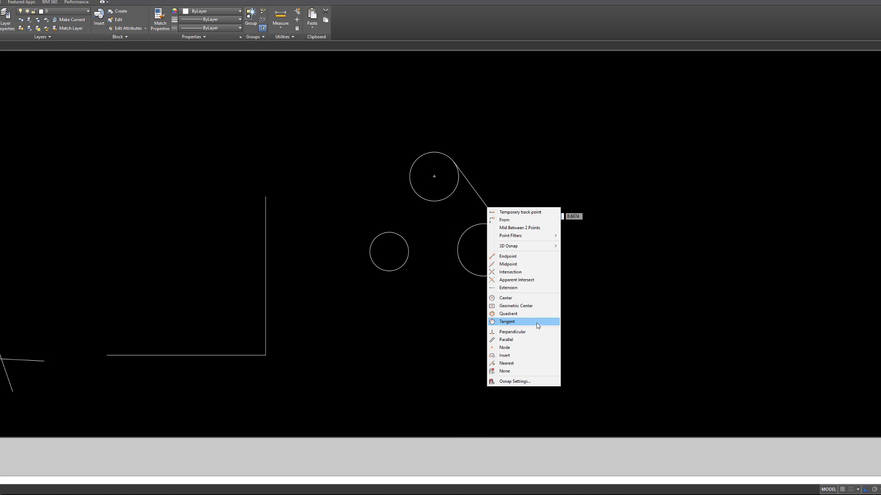
click(506, 321)
click(505, 243)
key(Return)
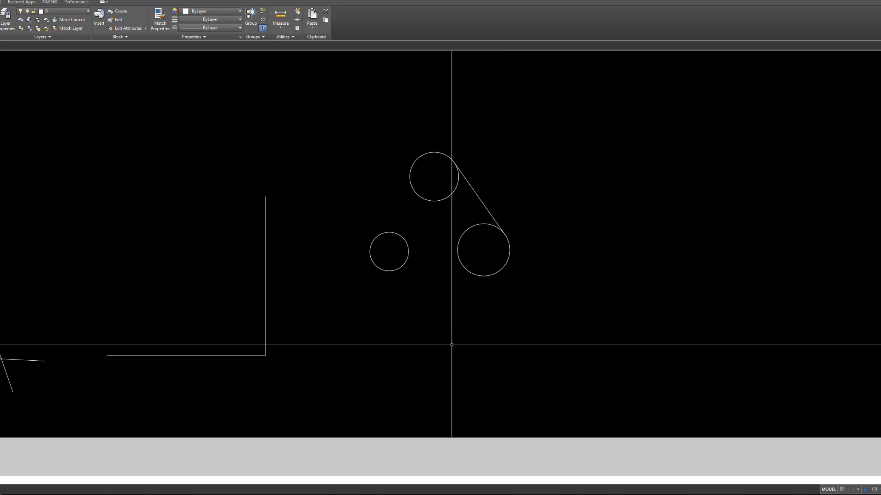
- Draw a line from the underside of the lower-right circle to the underside of the lower-left circle, using Tangent snaps
key(Return)
shift+right_click(405, 288)
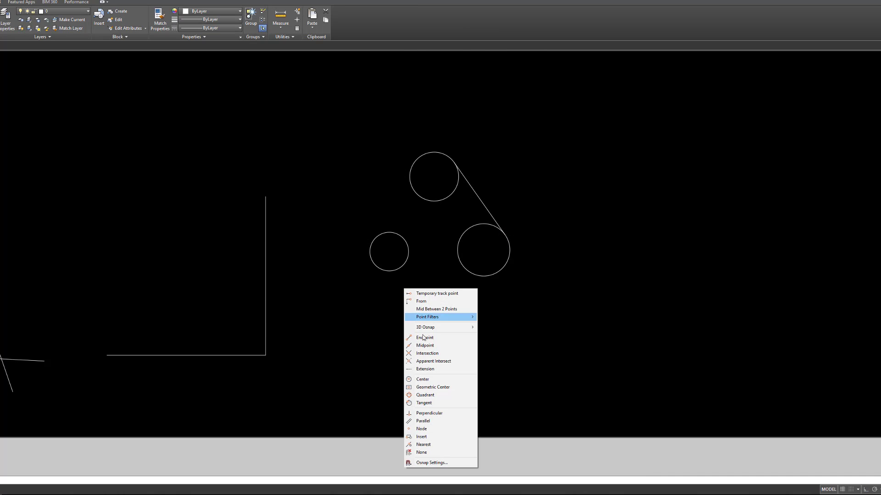
click(432, 407)
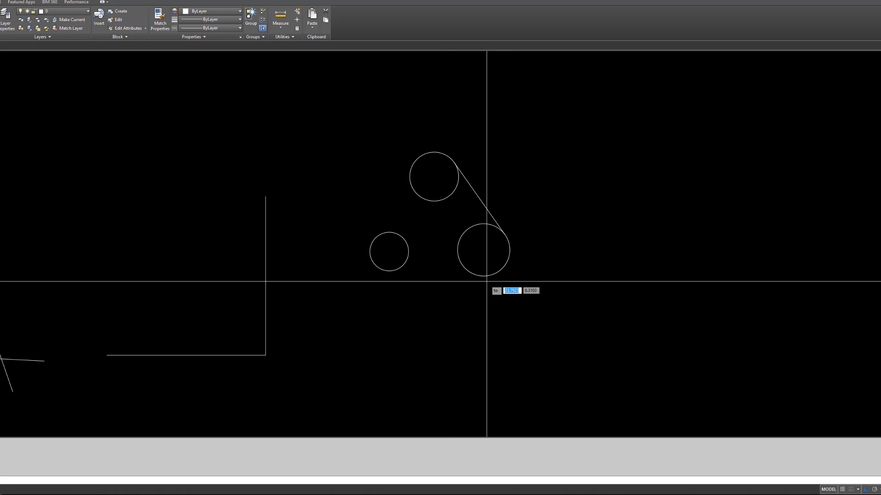
click(482, 278)
shift+right_click(376, 296)
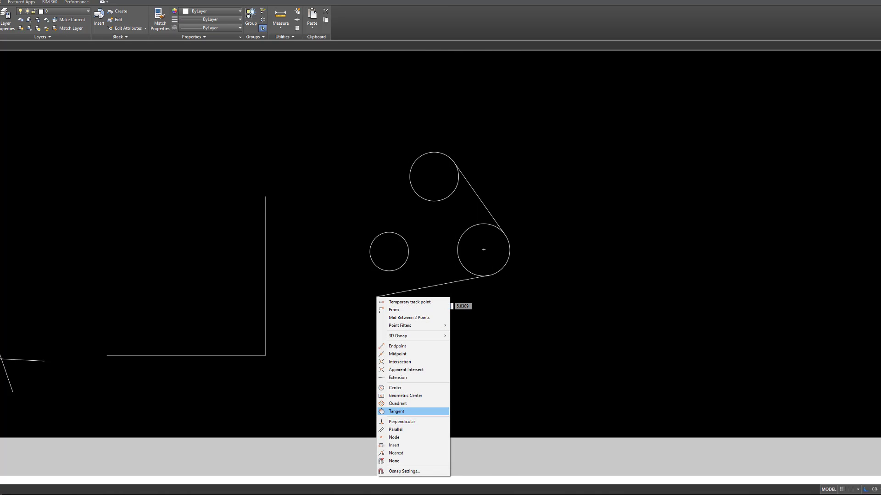
click(396, 411)
click(384, 273)
key(Return)
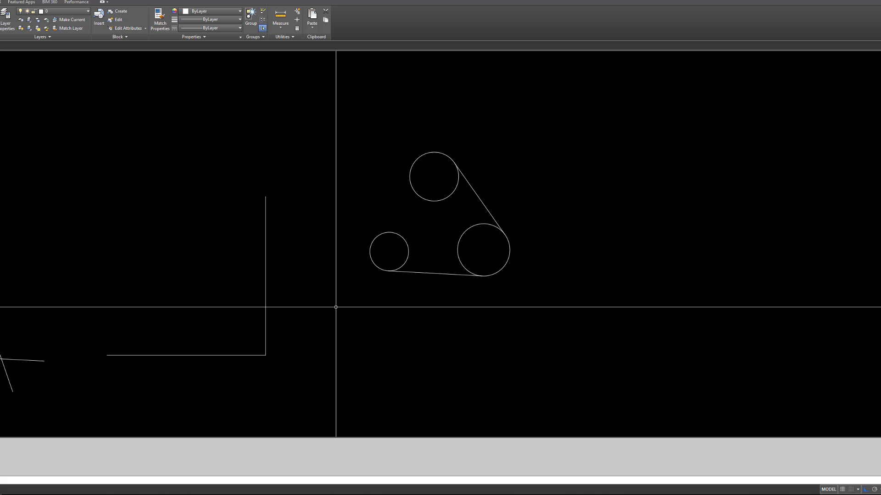
- Draw a line from the outer side of the upper circle to the outer side of the lower-left circle, using Tangent snaps
text(l)
key(Return)
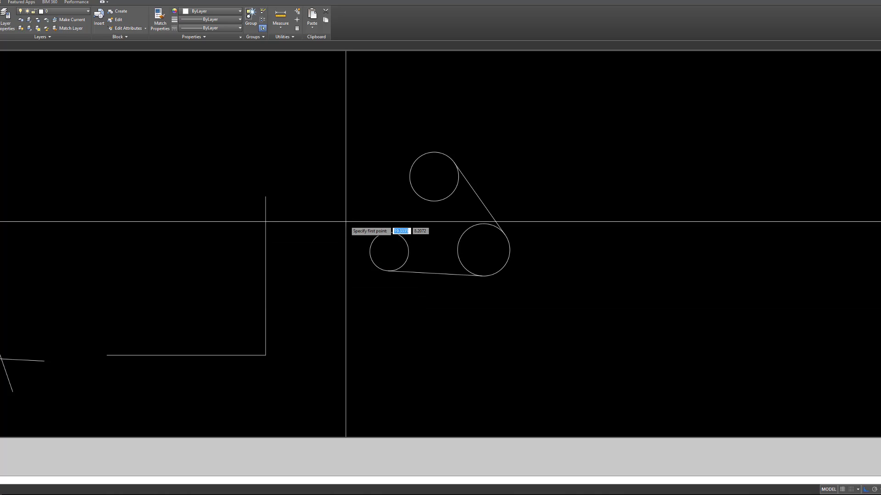
shift+right_click(345, 190)
click(366, 304)
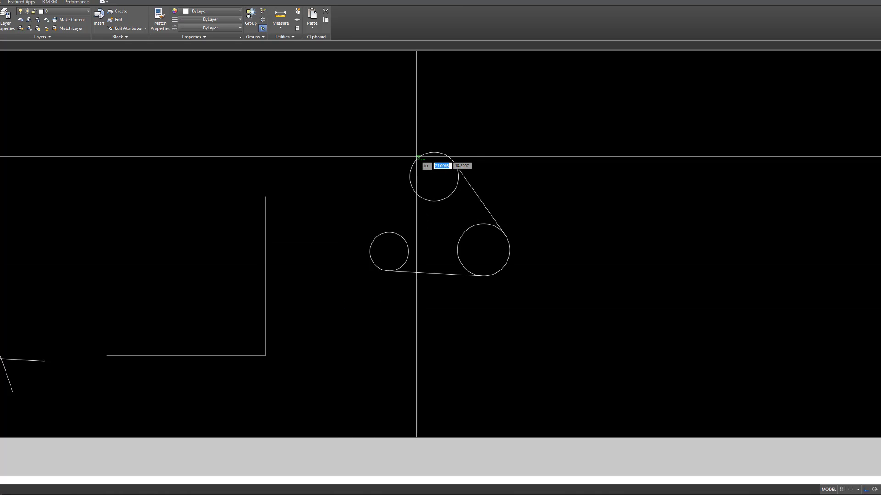
click(417, 154)
shift+right_click(389, 216)
click(407, 330)
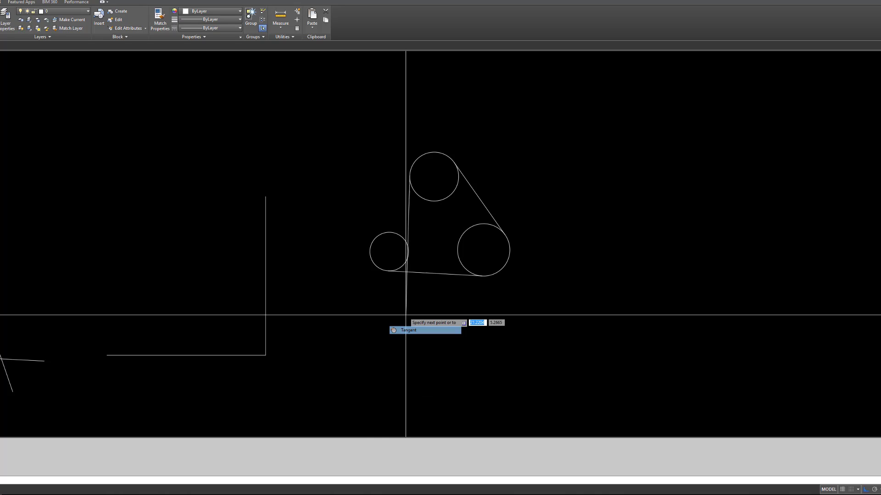
click(372, 246)
key(Return)
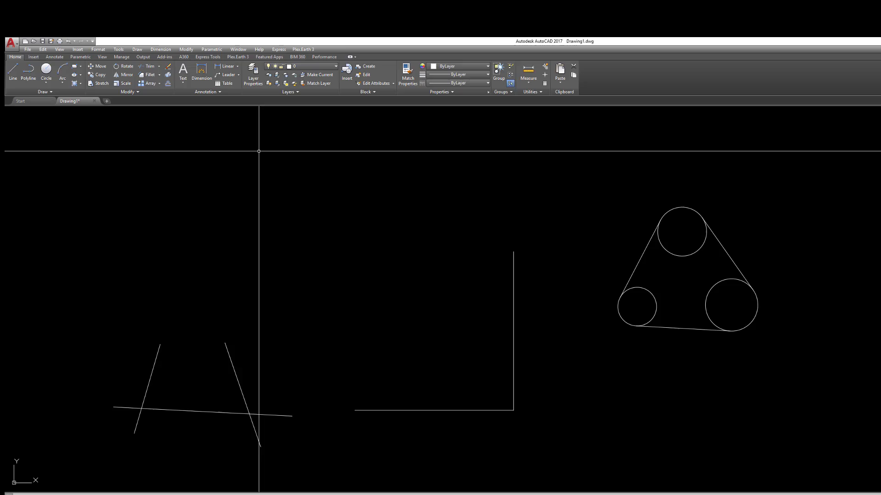
- Trim away the inner portions of the three circles, using the three tangent lines as cutting edges
click(174, 70)
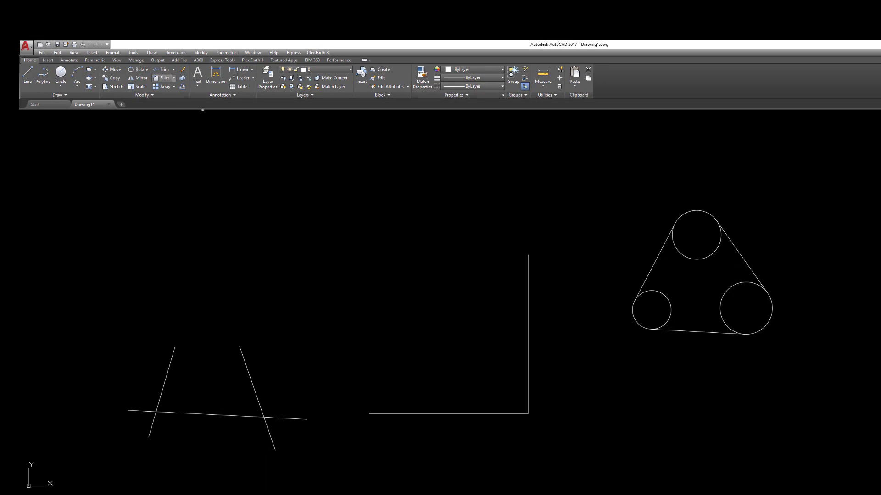
click(662, 252)
click(659, 258)
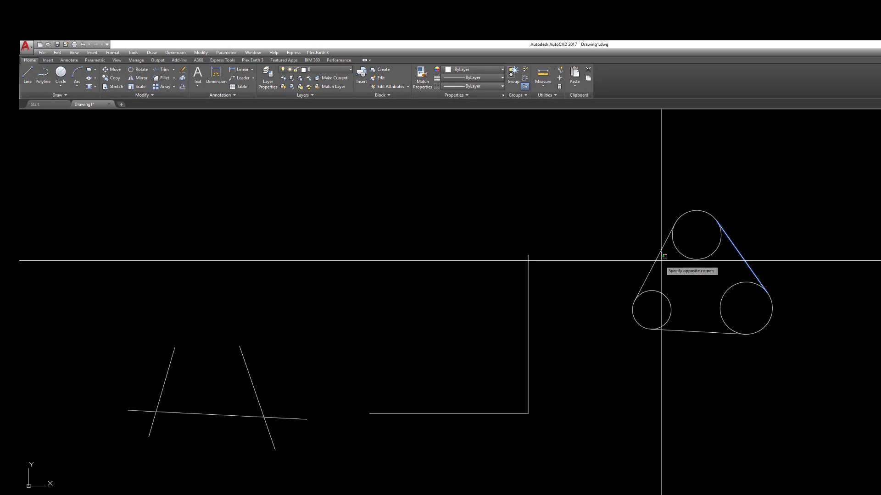
click(697, 326)
click(689, 347)
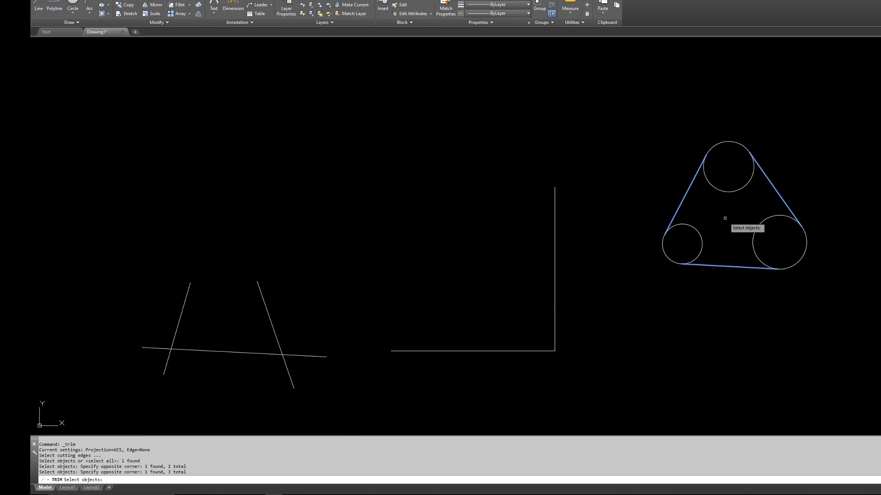
key(Return)
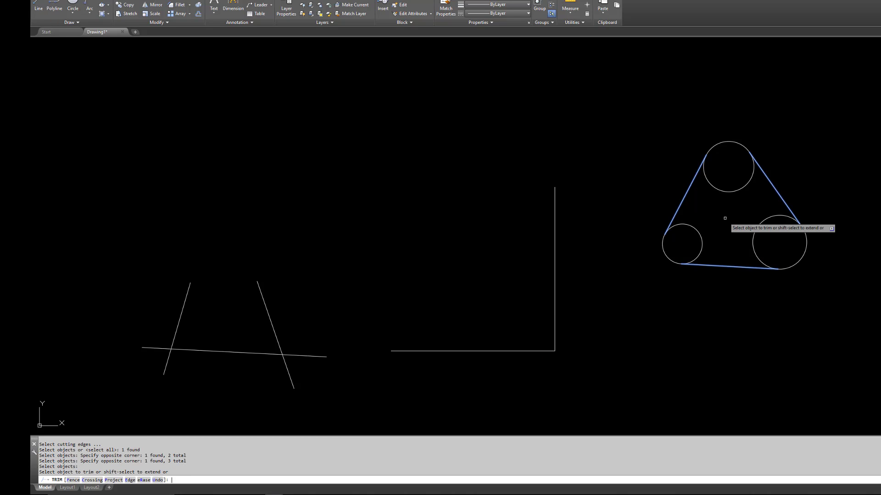
click(729, 192)
click(701, 237)
click(758, 230)
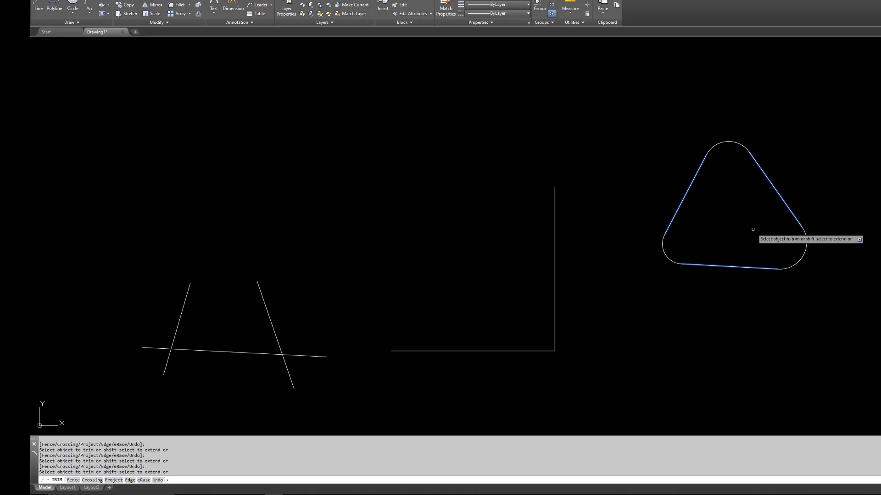
key(Return)
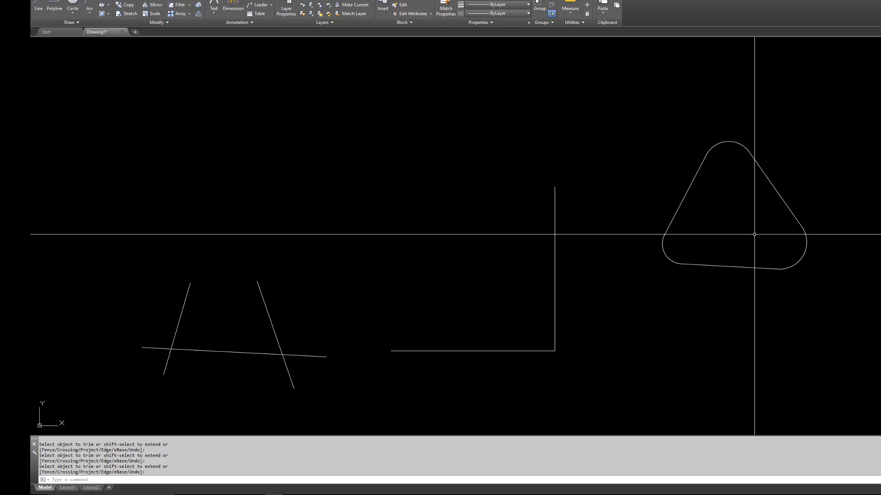
key(Escape)
key(Escape)
key(Escape)
key(Escape)
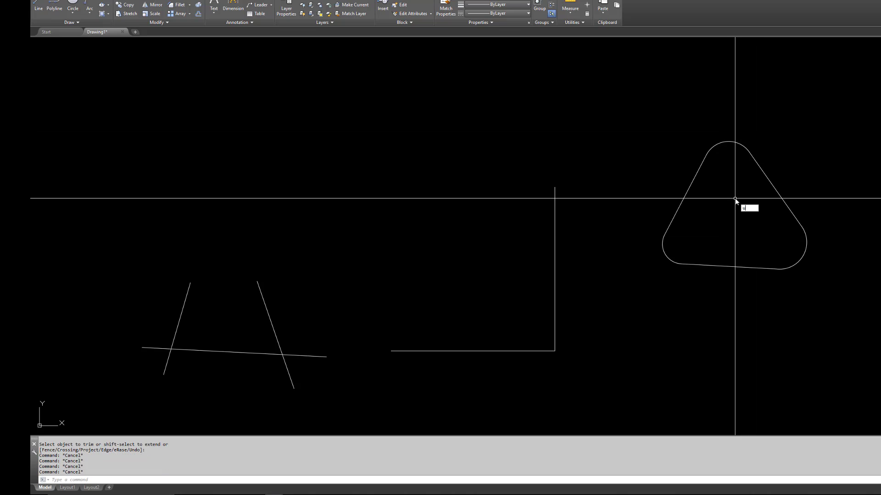
- Undo the circle trims together with the tangent line between the upper and lower-left circles
key(Return)
click(726, 213)
key(Escape)
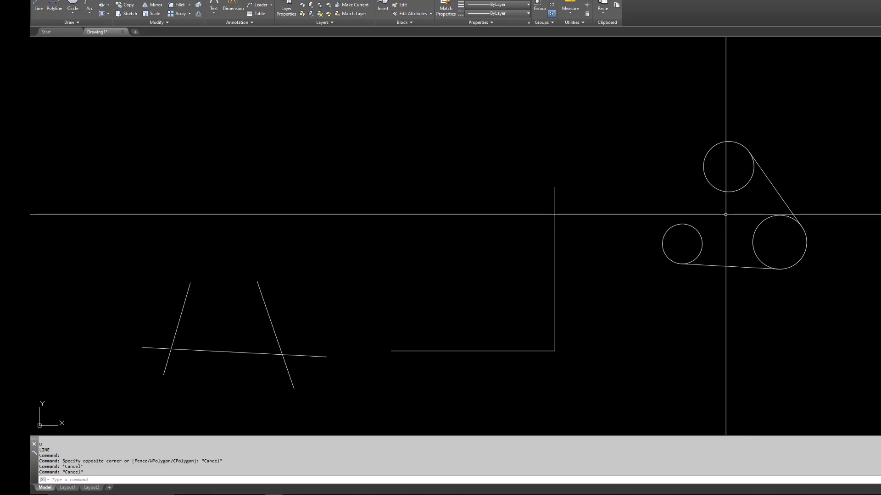
- Redraw the missing tangent line from the lower-left circle up to the upper circle, using Tangent snaps at both ends
text(l)
key(Return)
shift+right_click(693, 196)
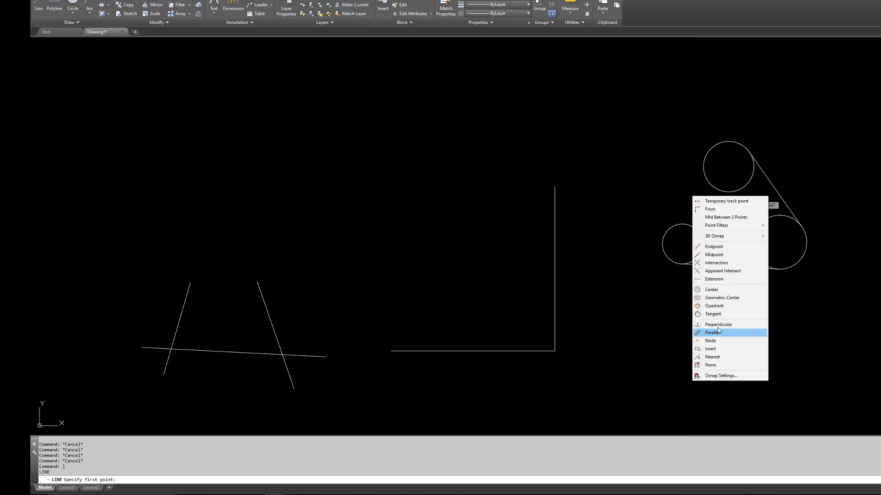
click(712, 314)
click(671, 240)
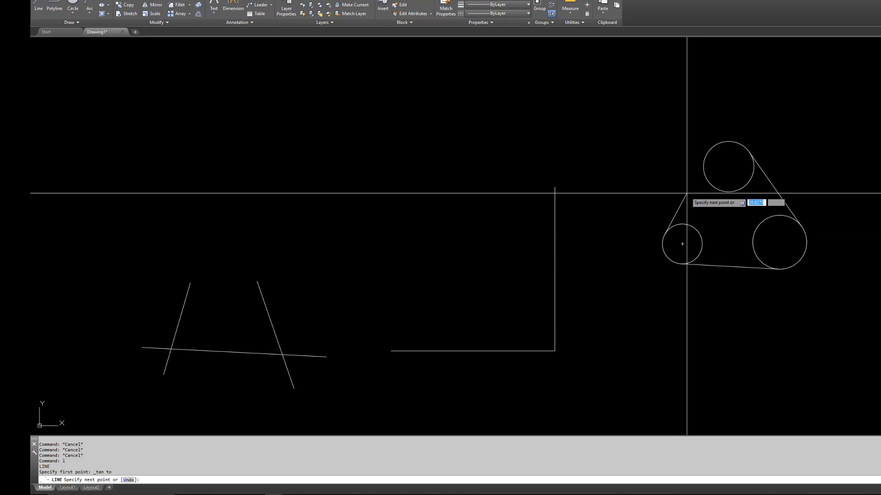
shift+right_click(688, 190)
click(709, 307)
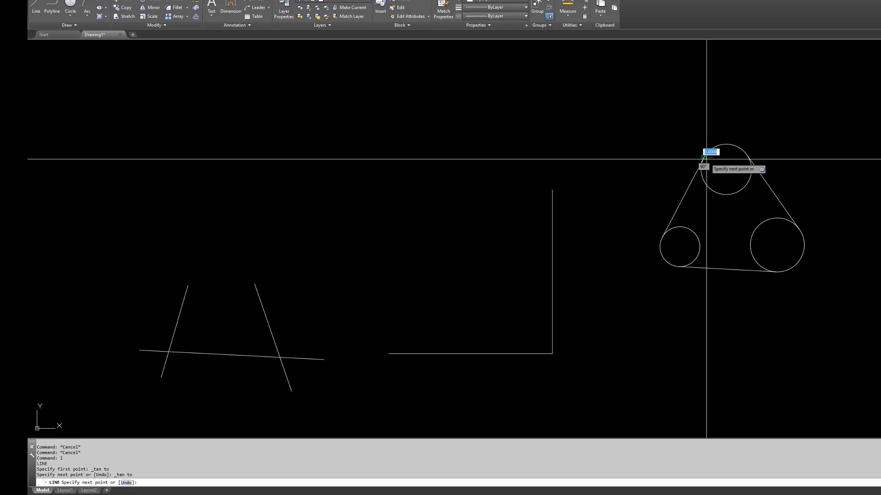
- Draw a Tan, Tan, Tan circle in the middle, touching the inner sides of the three circles
click(48, 40)
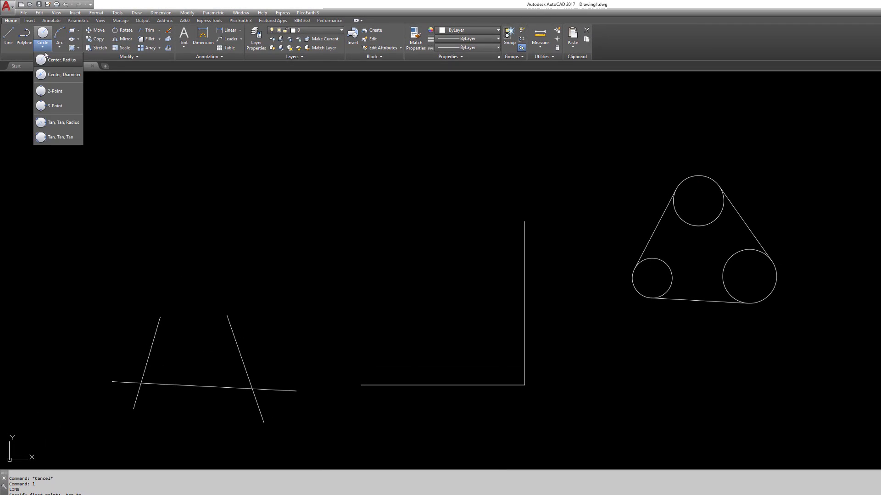
click(60, 136)
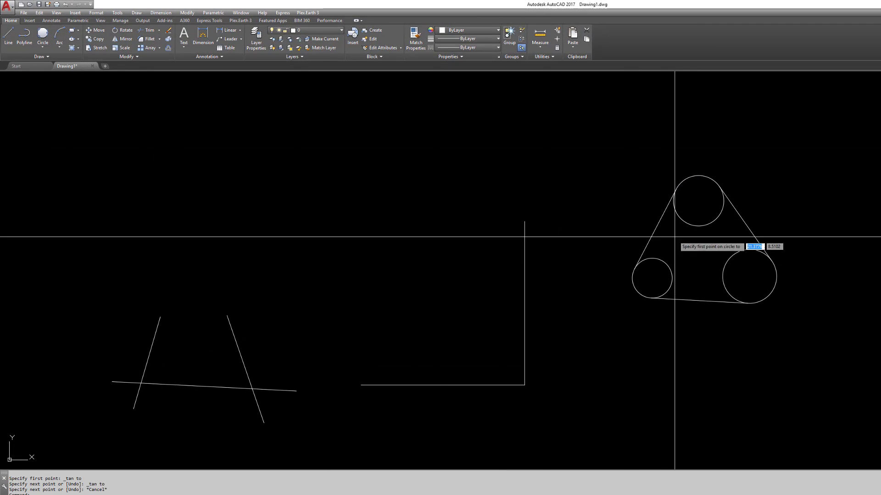
click(701, 226)
click(668, 263)
click(724, 258)
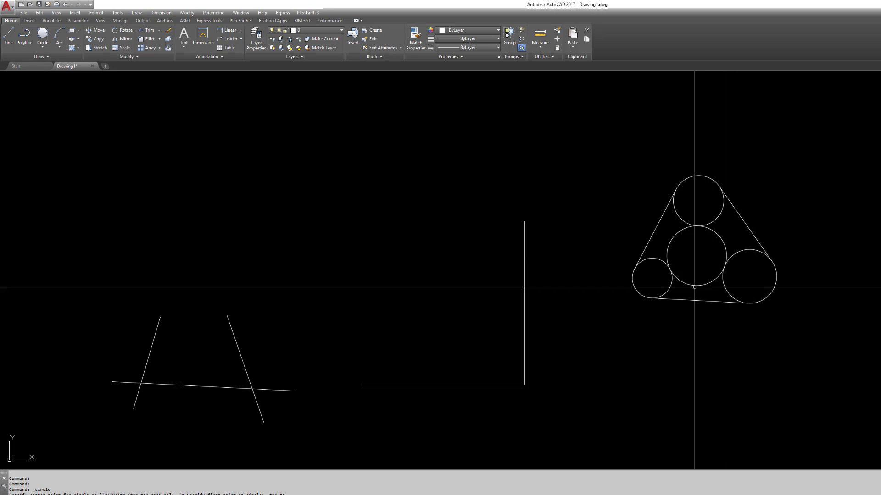
key(Escape)
key(Escape)
key(Escape)
key(Escape)
- Draw a concentric circle of about 0.5 radius inside the middle circle using a Center snap, and delete the larger middle circle
shift+right_click(692, 246)
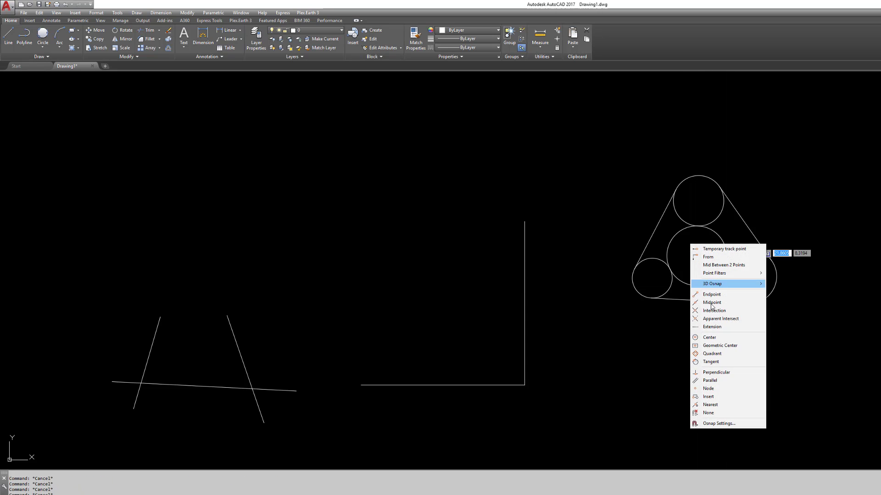
click(718, 337)
click(711, 281)
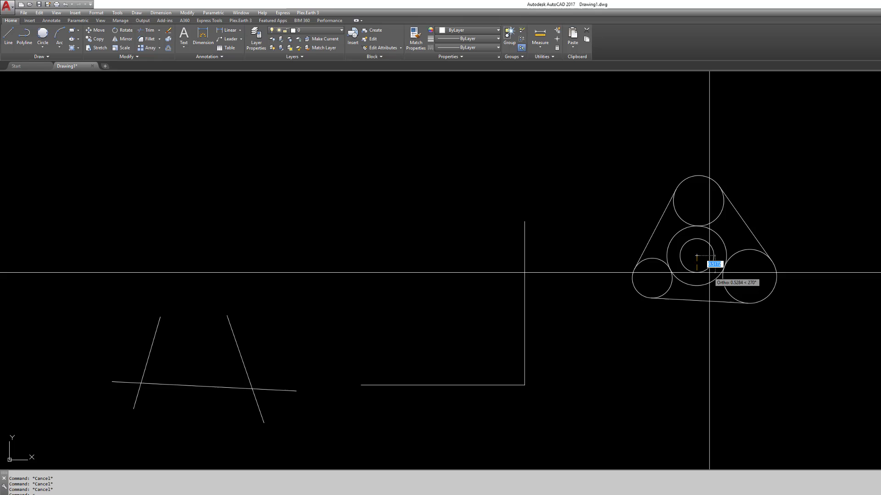
click(708, 271)
key(Escape)
click(727, 258)
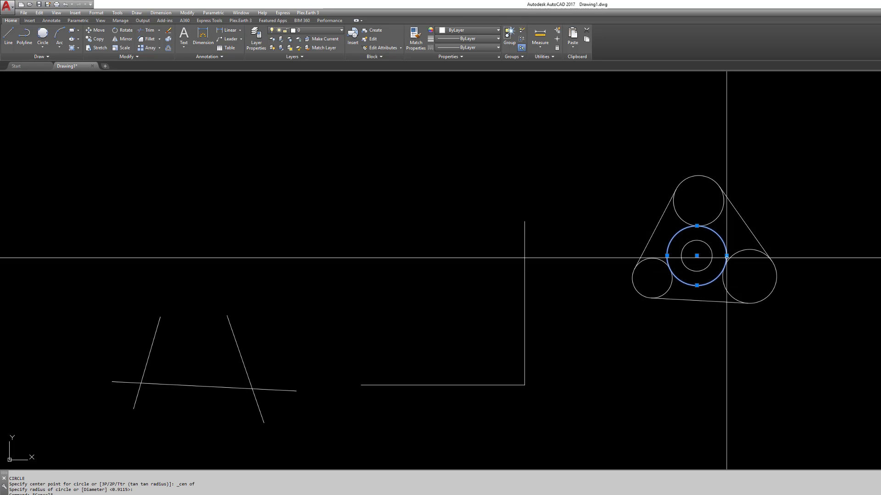
key(Delete)
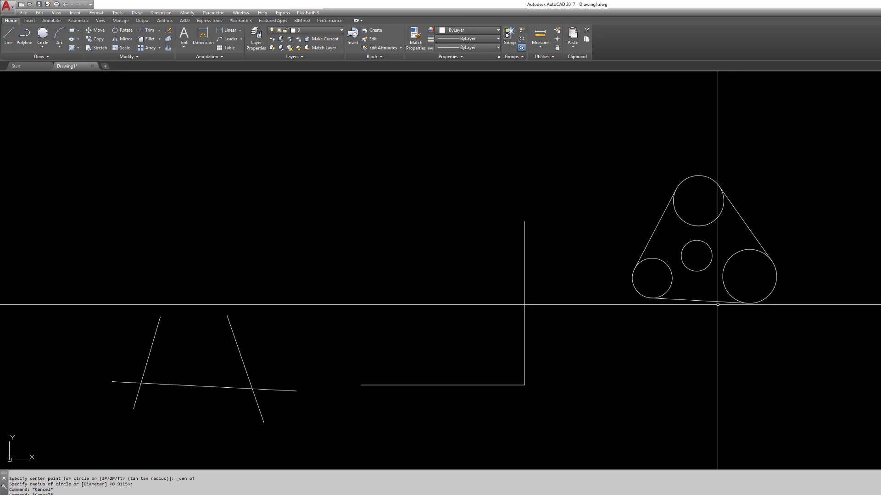
- Delete the circle-and-tangent figure, the L-shaped corner and the three crossing lines to clear the drawing
click(604, 147)
click(828, 350)
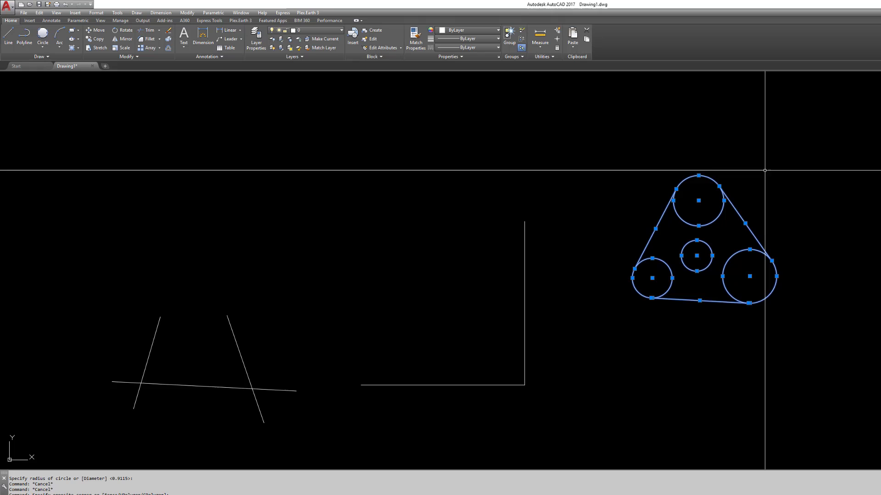
key(Delete)
click(794, 152)
click(68, 436)
key(Delete)
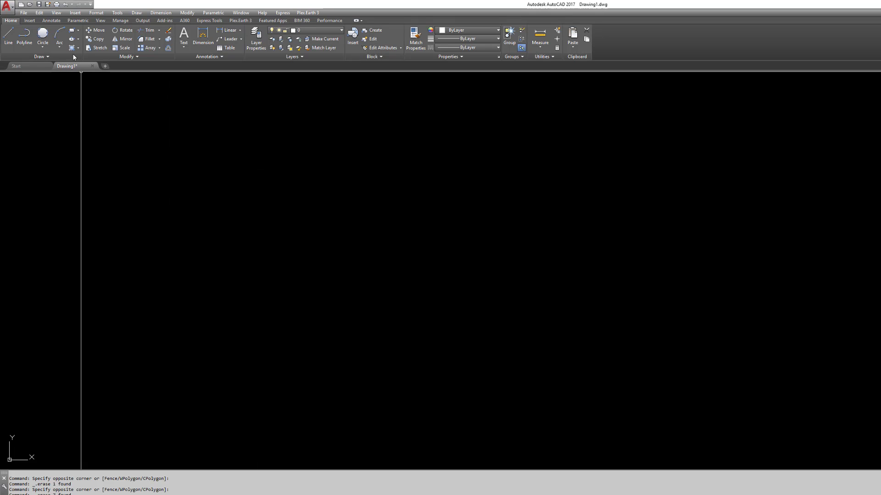
- Draw a Start, End, Radius arc of radius 2 from a lower-left point to an upper-right point, bulging toward the lower right
click(60, 47)
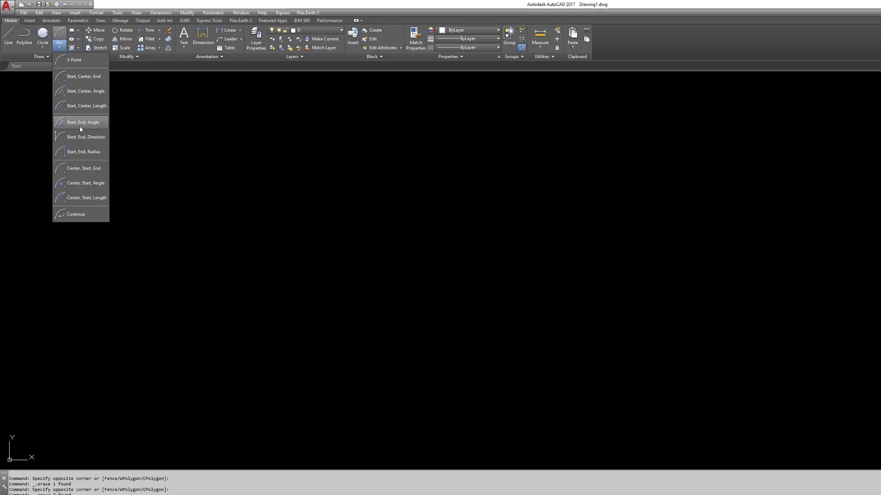
click(90, 156)
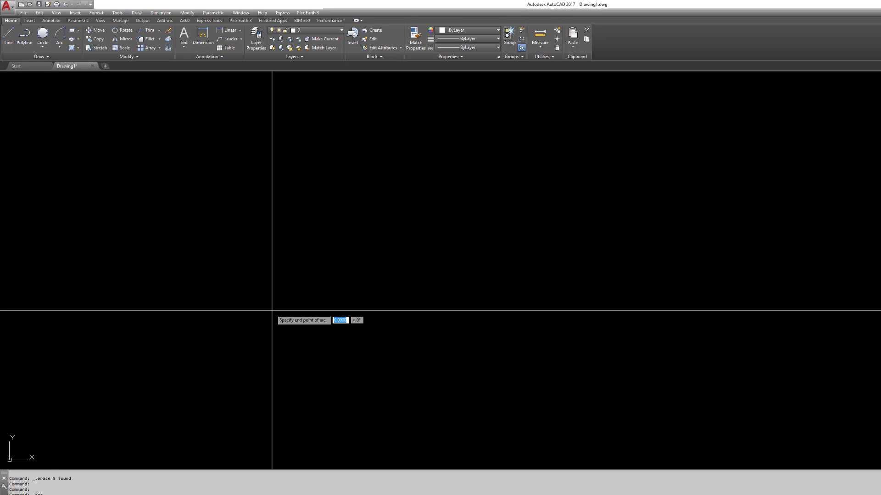
click(335, 253)
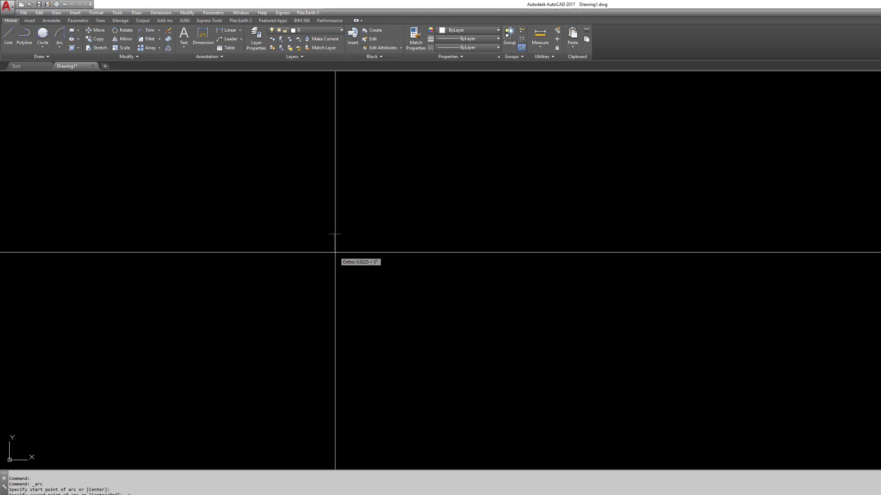
key(Return)
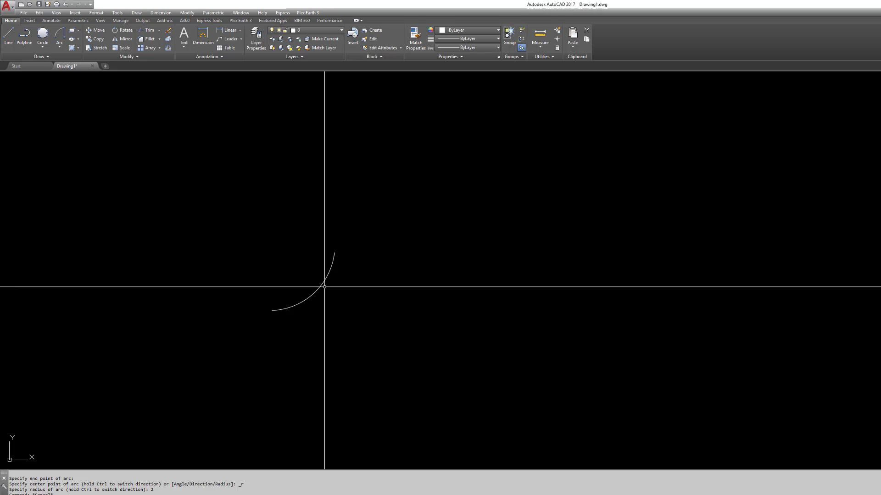
- Draw a second Start, End, Radius arc of radius 2 from the first arc's upper end to its lower end, bulging the opposite way
click(44, 48)
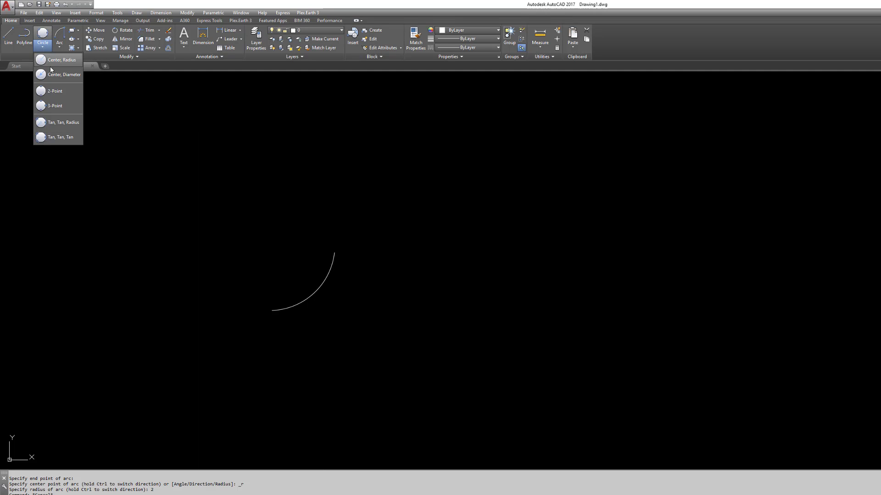
click(60, 47)
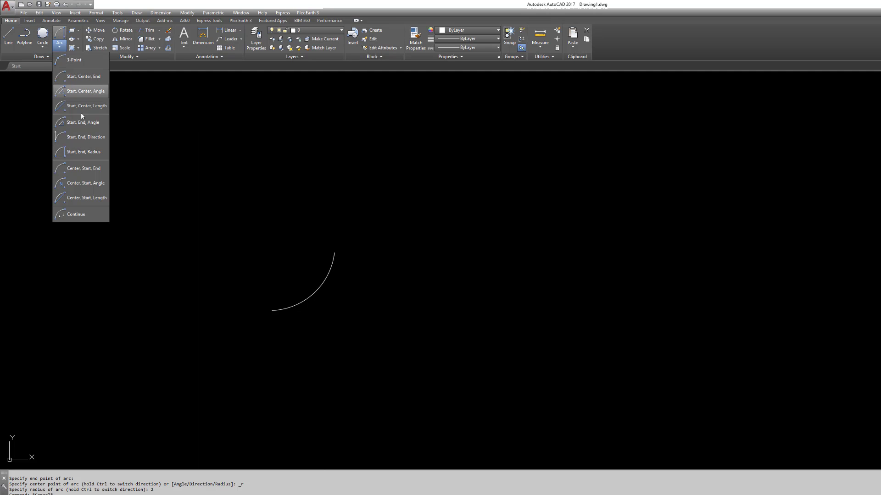
click(89, 152)
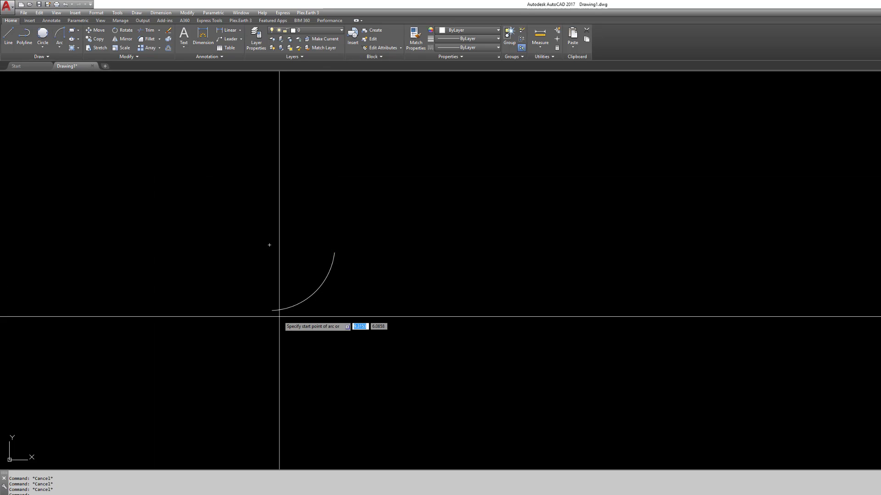
click(331, 251)
text(c)
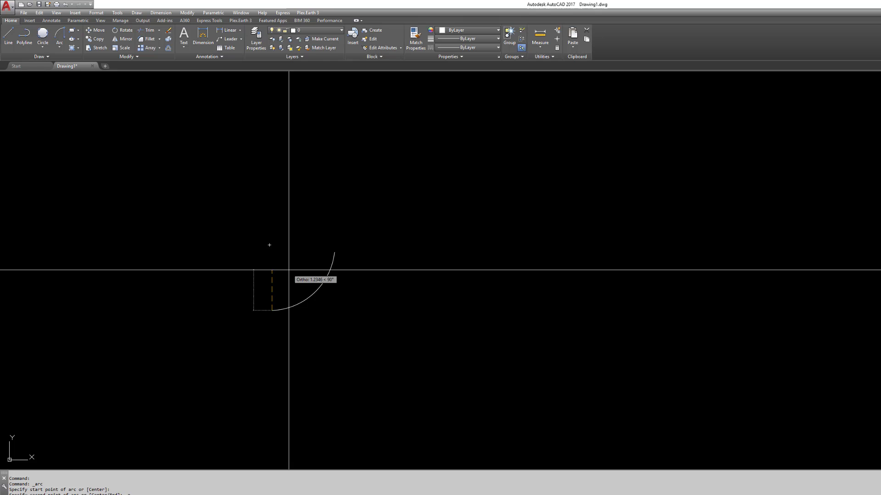
text(2)
key(Return)
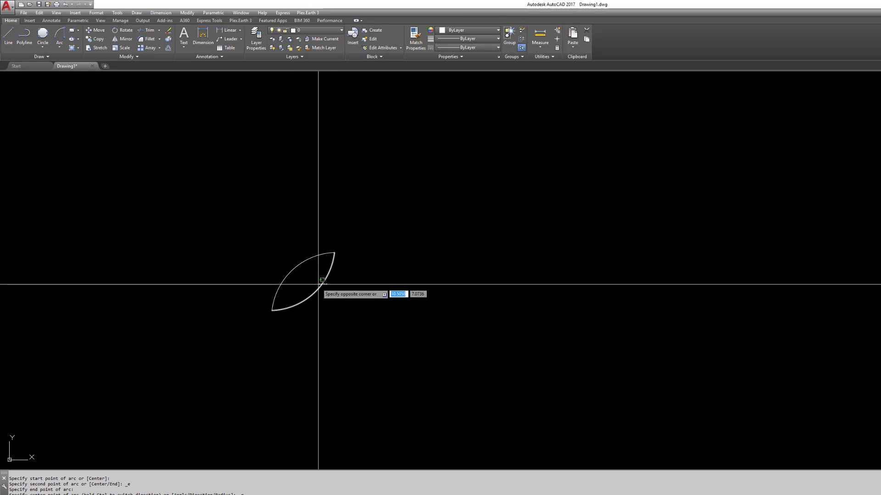
- Select and delete both arcs of the leaf shape
click(319, 283)
key(Delete)
click(311, 256)
key(Delete)
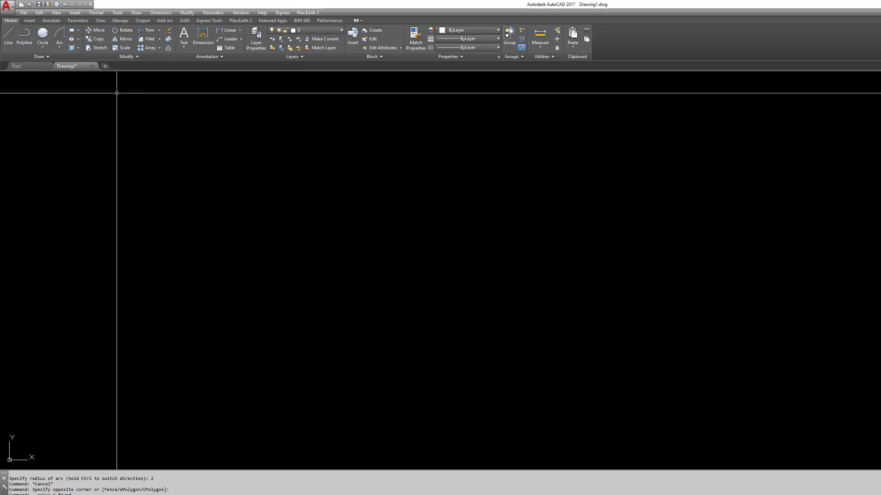
- Draw a Start, End, Radius arc of radius 2 from a lower-left point to an upper-right point, bulging toward the lower right
click(60, 46)
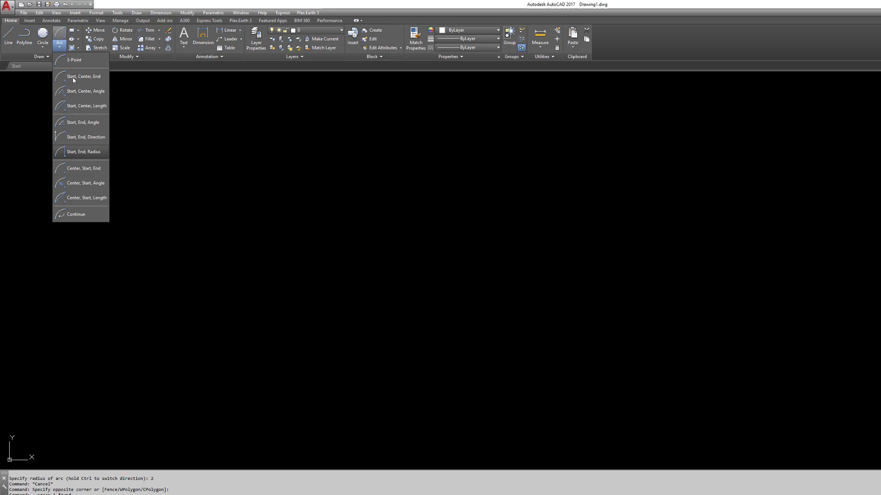
click(77, 152)
click(269, 309)
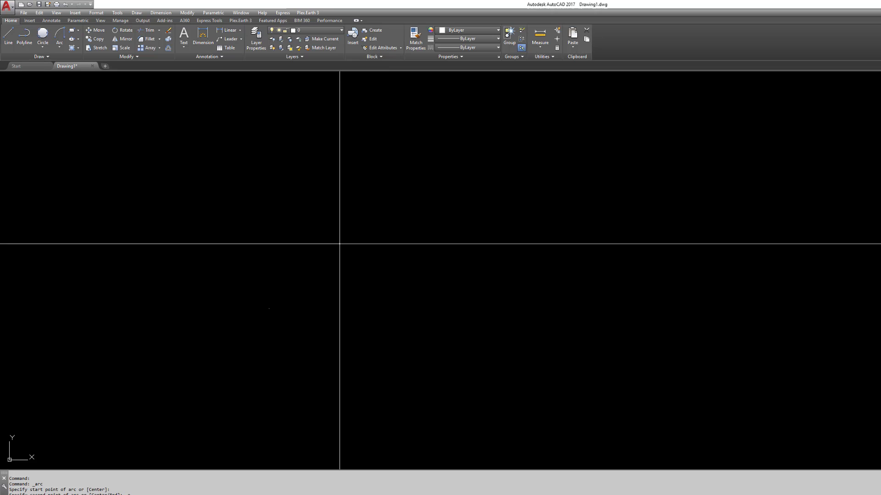
click(339, 243)
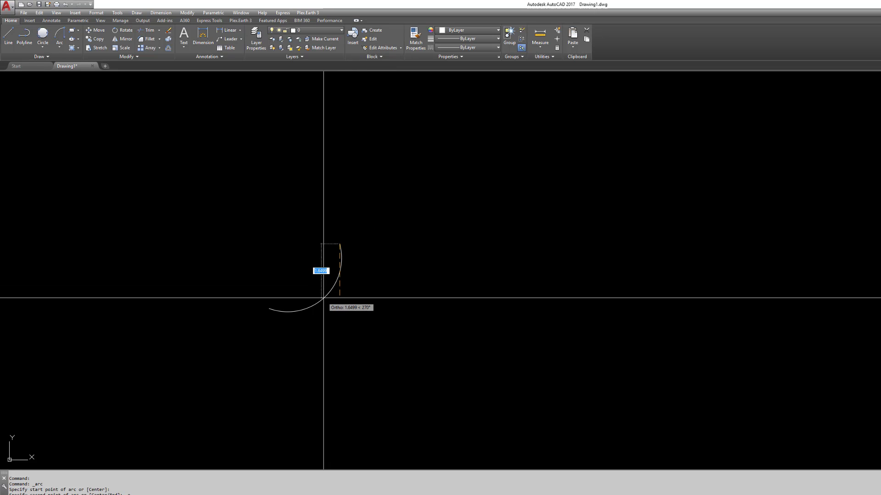
- Select and delete the single radius 2 arc
click(284, 276)
click(327, 284)
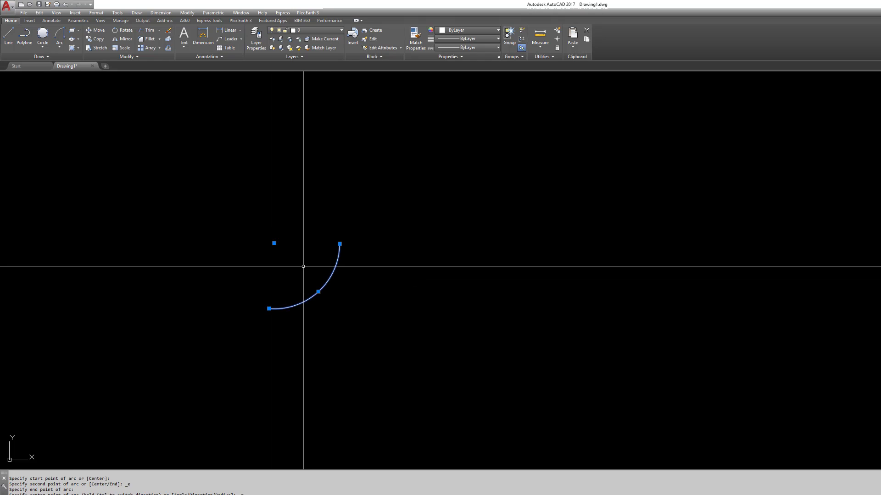
key(Delete)
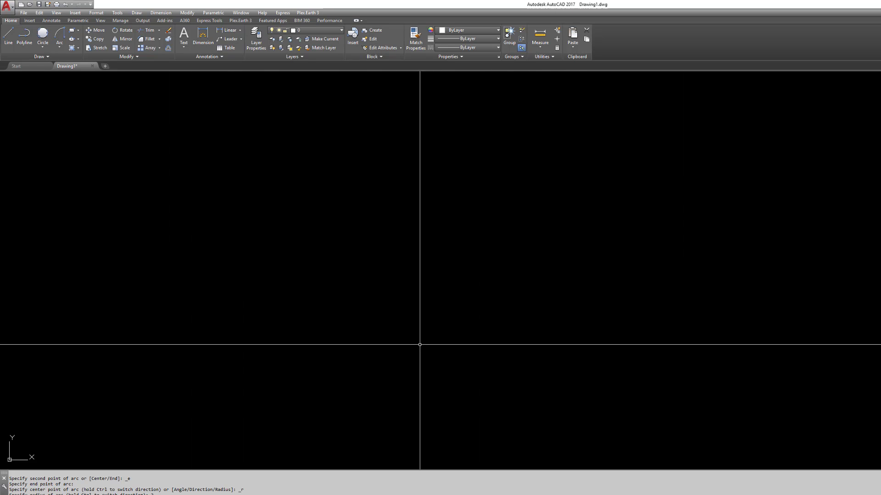
- Draw a single vertical polyline segment in the empty area right of the centre of the drawing
key(Escape)
key(Escape)
text(pl)
key(Return)
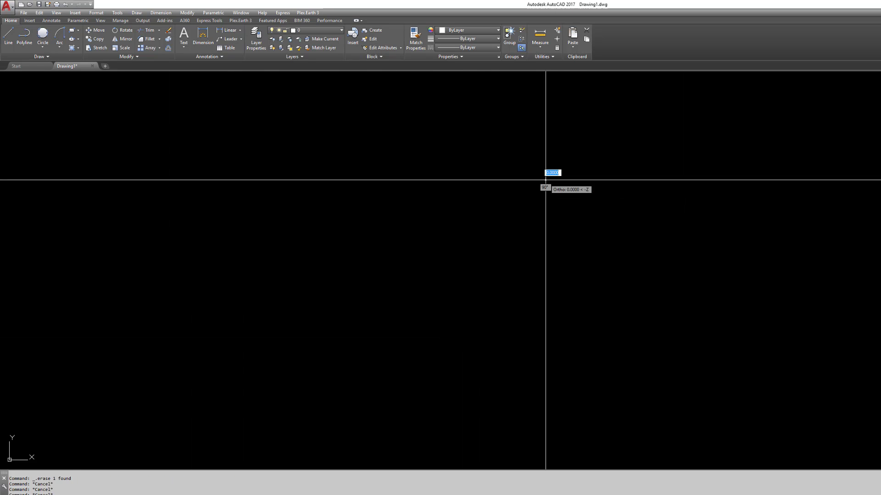
click(545, 180)
click(545, 392)
key(Return)
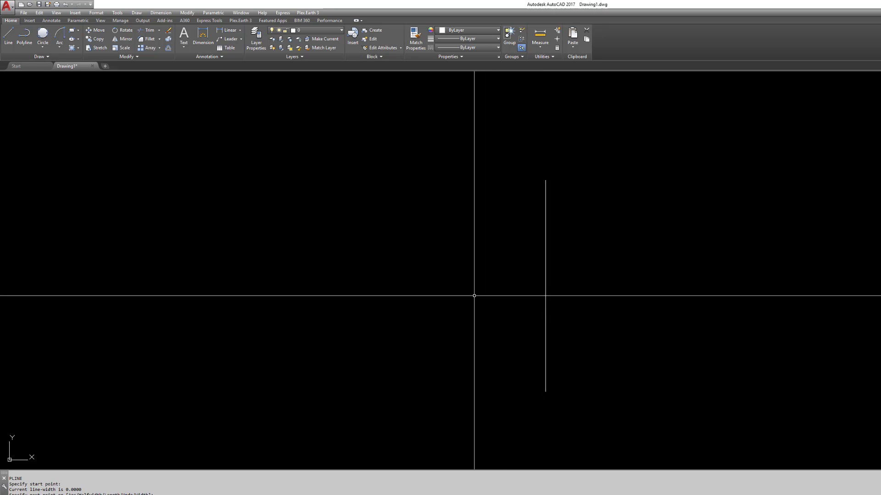
key(Escape)
key(Escape)
shift+right_click(438, 267)
key(Escape)
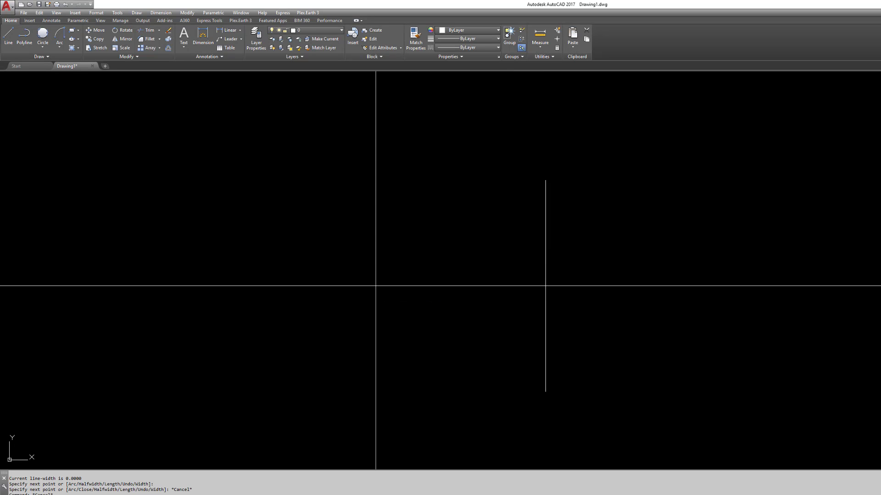
text(l)
key(Return)
click(584, 298)
key(Escape)
- Select the vertical polyline with a crossing window and delete it
click(545, 324)
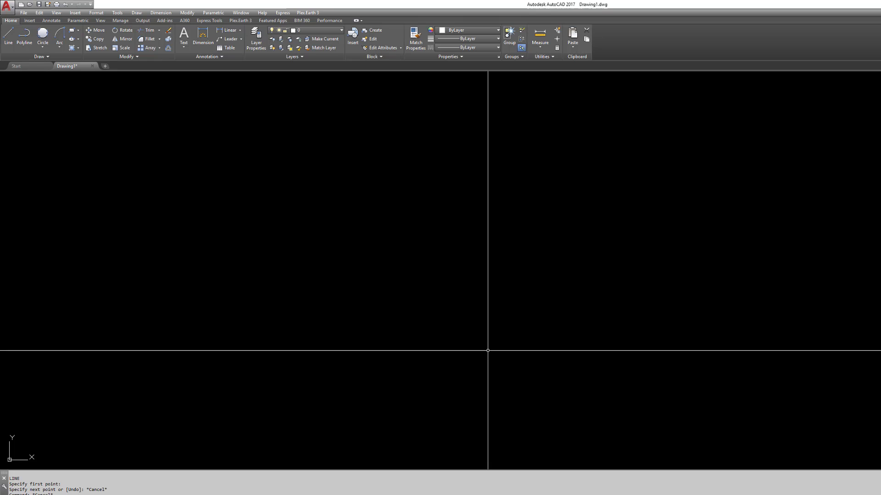
click(488, 351)
key(Delete)
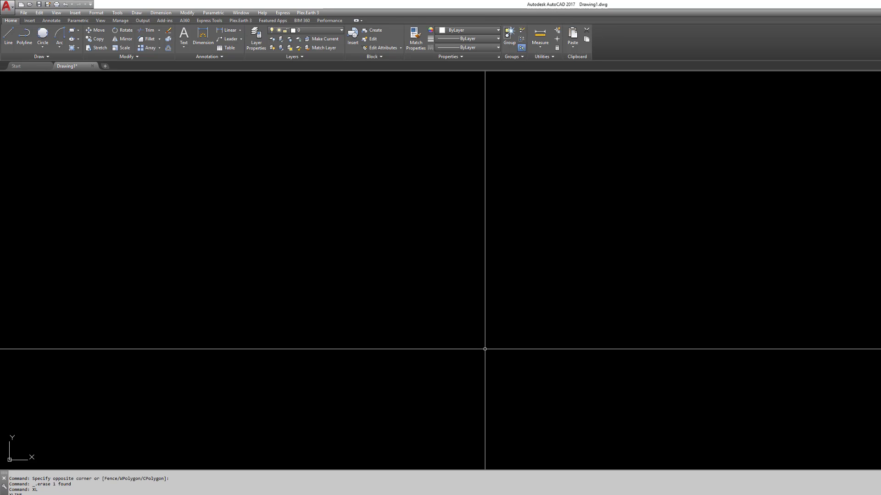
- Draw a horizontal construction line (XLINE) through a point in the middle of the drawing
key(Escape)
key(Escape)
text(xl)
key(Return)
click(422, 288)
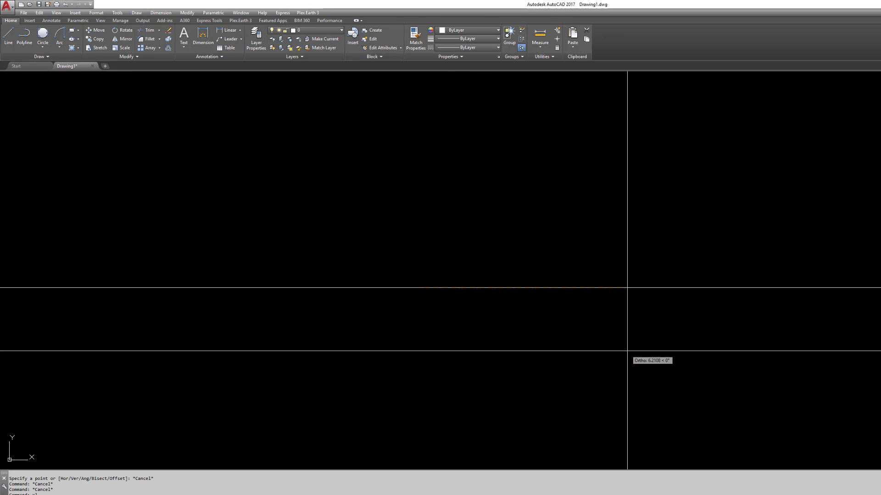
click(602, 327)
key(Escape)
key(Escape)
- Add a vertical construction line crossing the horizontal one, using XLINE's Ver option
key(Return)
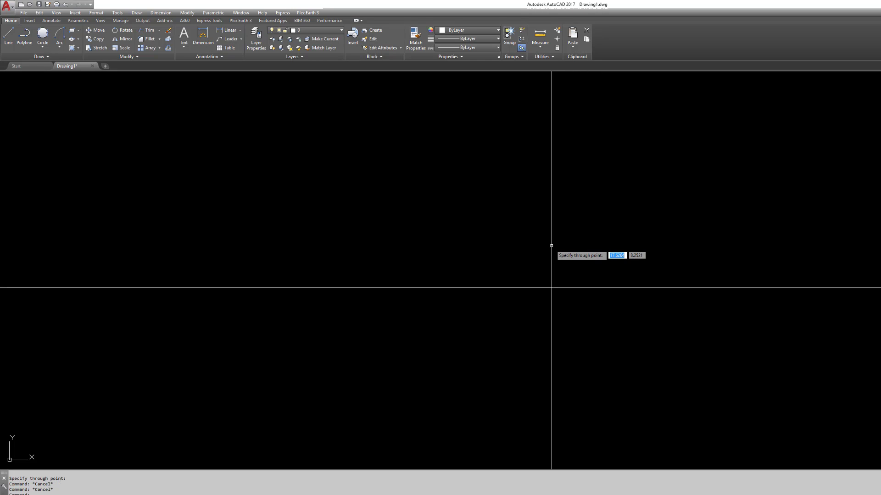
text(v)
key(Return)
scroll(587, 285, down, 10)
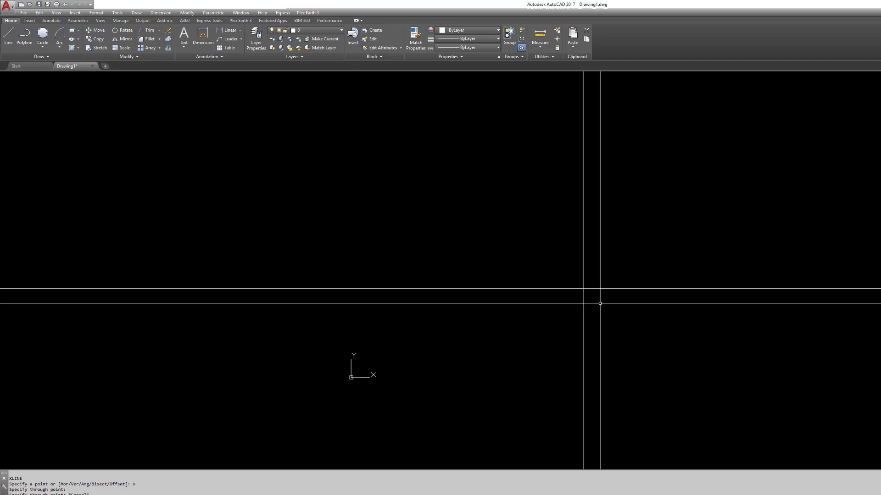
key(Escape)
key(Escape)
- Examine how the crossing horizontal and vertical construction lines extend across the drawing
scroll(604, 307, up, 4)
scroll(515, 212, down, 5)
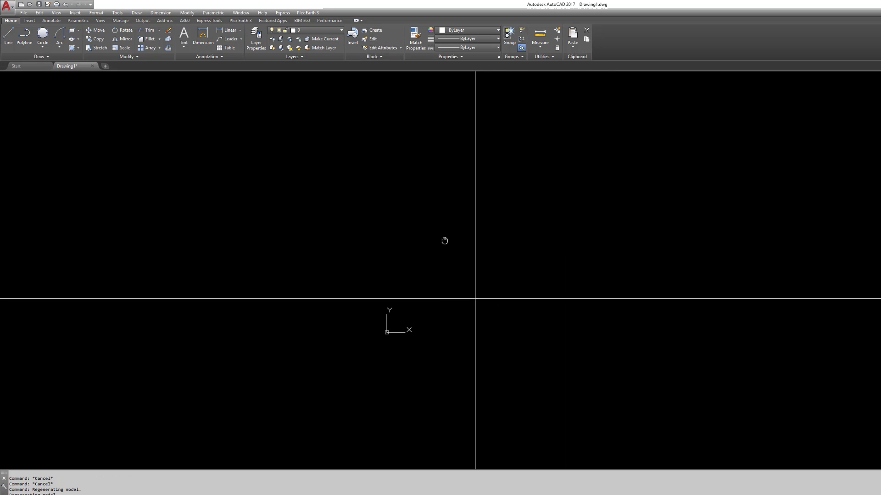
scroll(505, 240, up, 8)
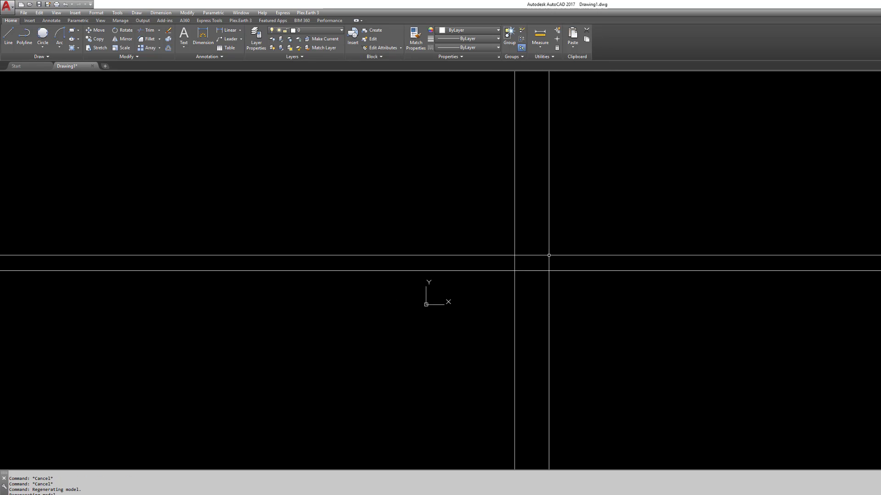
scroll(519, 264, up, 4)
key(Escape)
key(Escape)
key(Escape)
key(Escape)
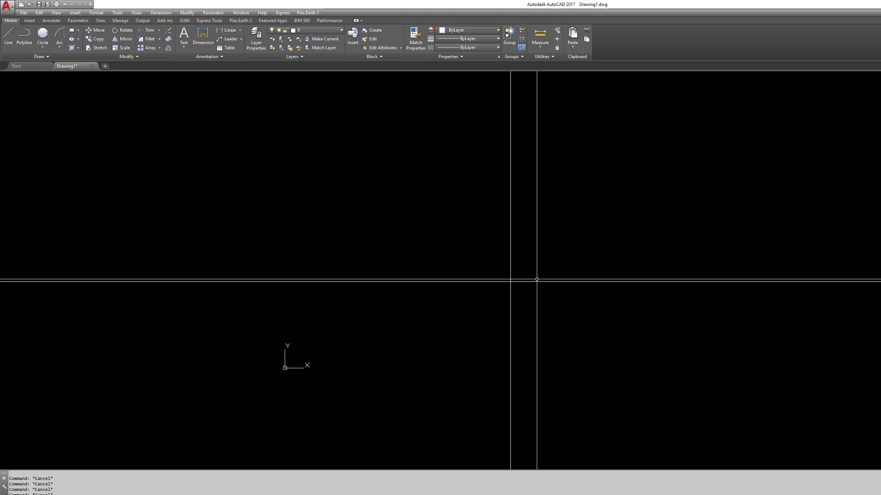
- Add the multiline text "0/360" in the upper-right quadrant formed by the construction lines
text(mtext)
key(Return)
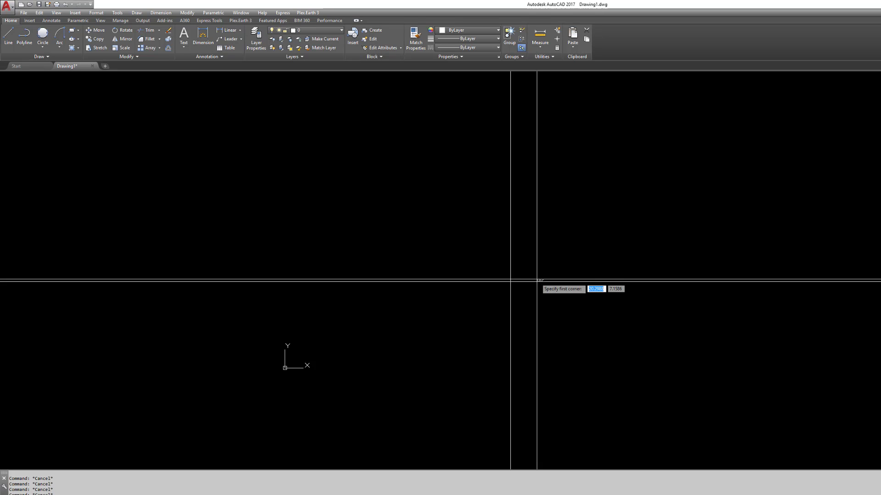
click(578, 238)
click(627, 268)
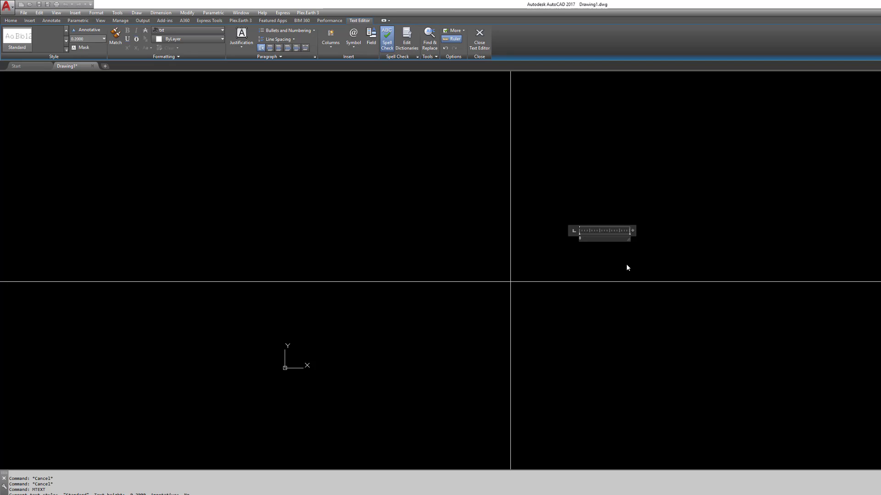
text(0/360)
click(612, 265)
- Set the text height of the 0/360 label to 2 in its properties
scroll(590, 236, up, 4)
click(584, 235)
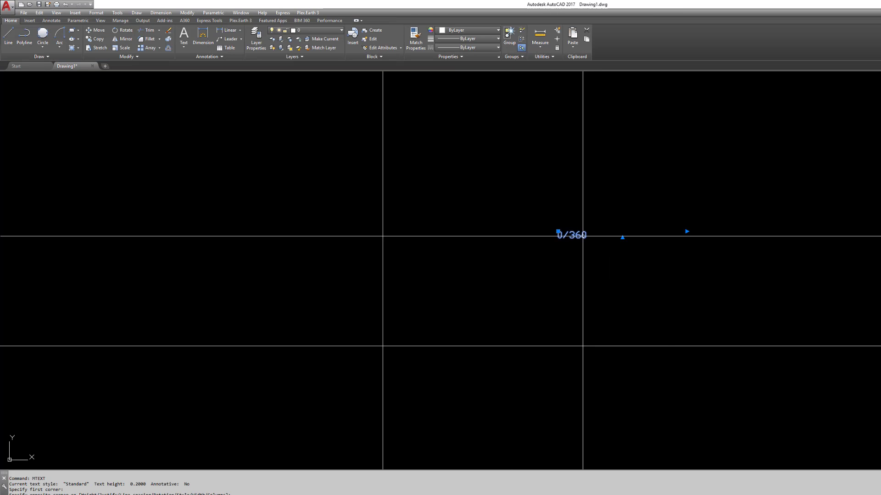
right_click(583, 236)
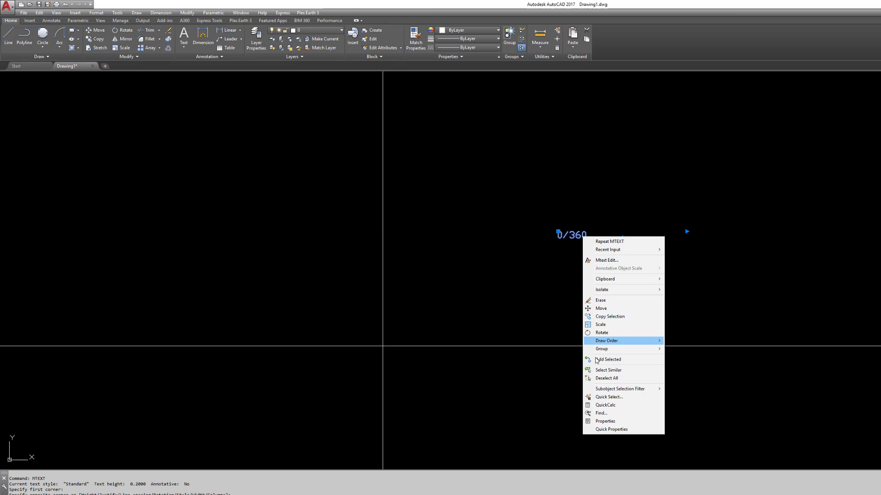
click(604, 421)
click(90, 190)
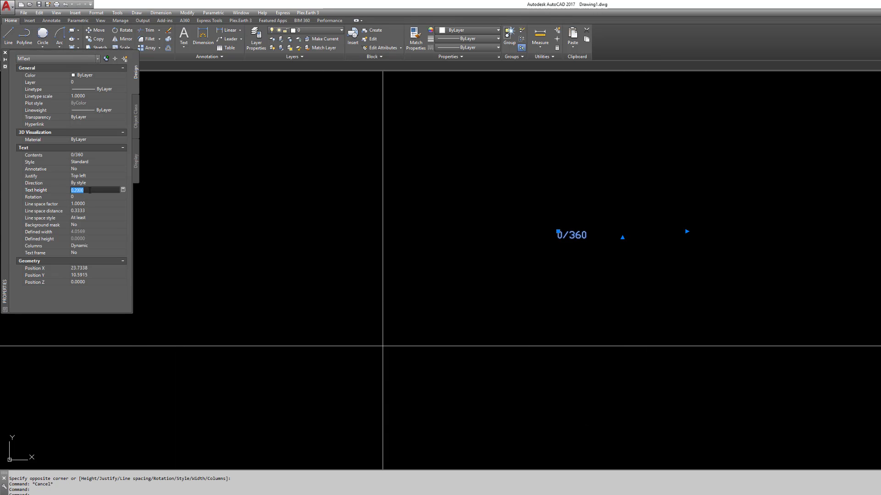
text(2)
key(Tab)
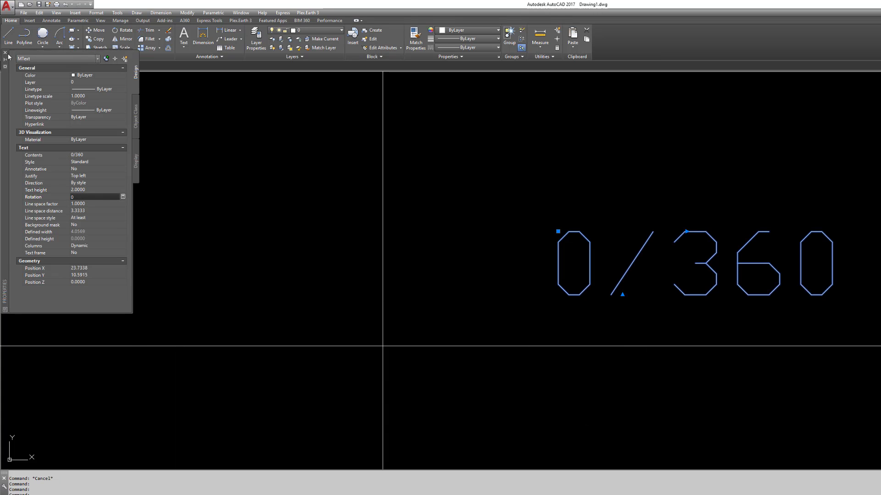
click(5, 53)
key(Escape)
scroll(604, 286, down, 8)
key(Escape)
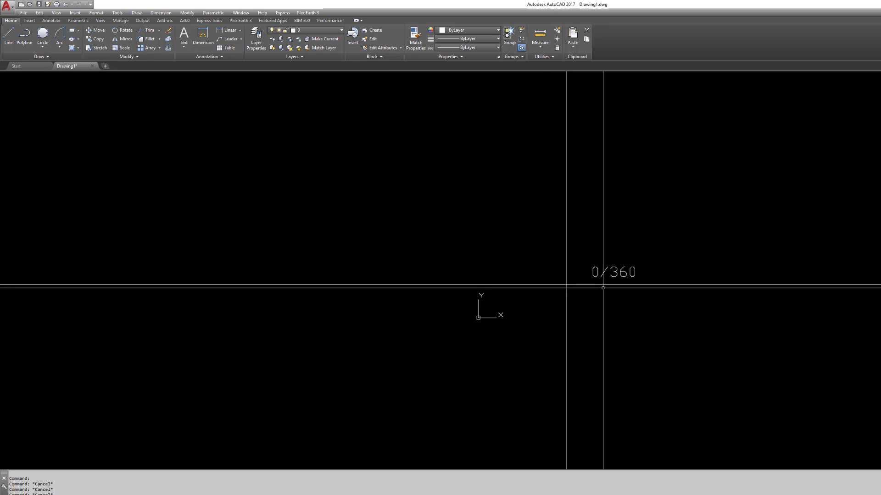
- Turn Ortho off and move the 0/360 label onto the horizontal construction line, well right of the crossing
text(m)
key(Return)
click(663, 288)
click(601, 275)
key(Return)
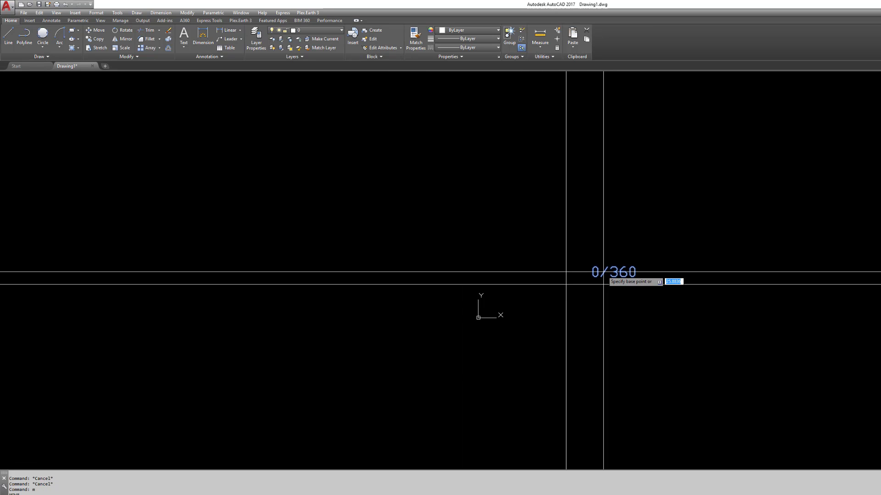
click(604, 275)
key(F8)
click(766, 287)
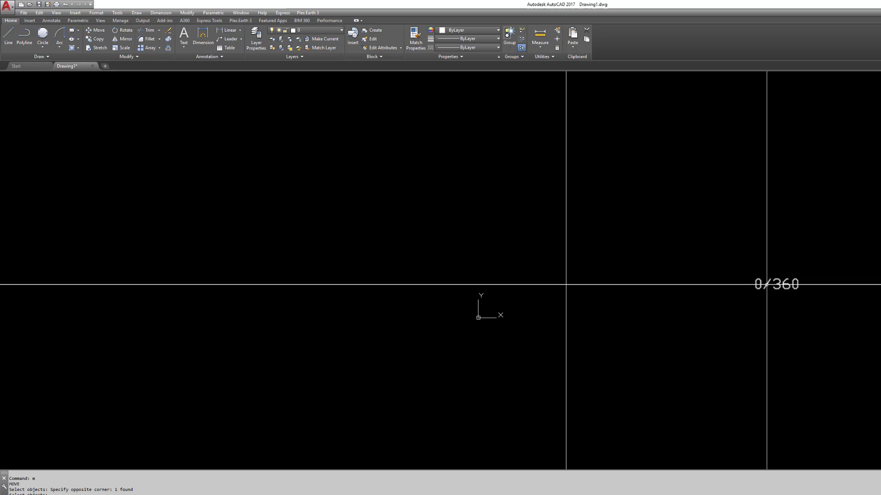
key(Escape)
- Copy the 0/360 label onto the vertical construction line above the crossing
text(co)
key(Return)
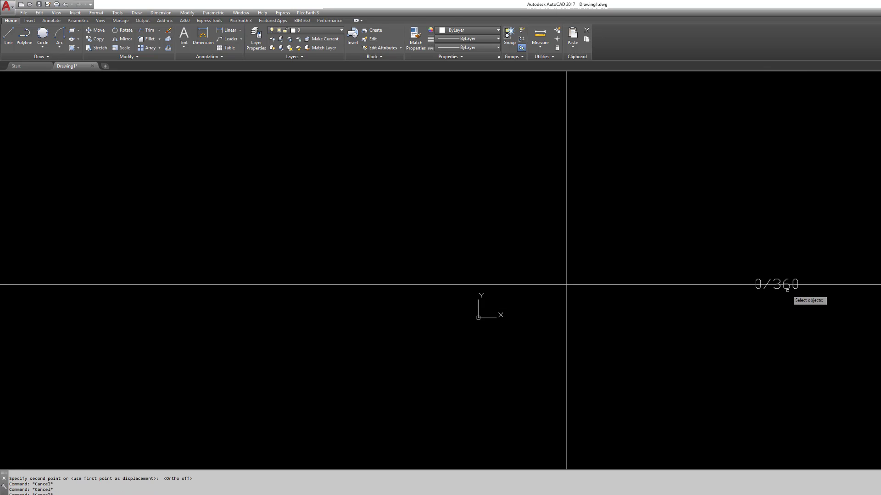
click(798, 298)
click(779, 287)
key(Return)
click(785, 287)
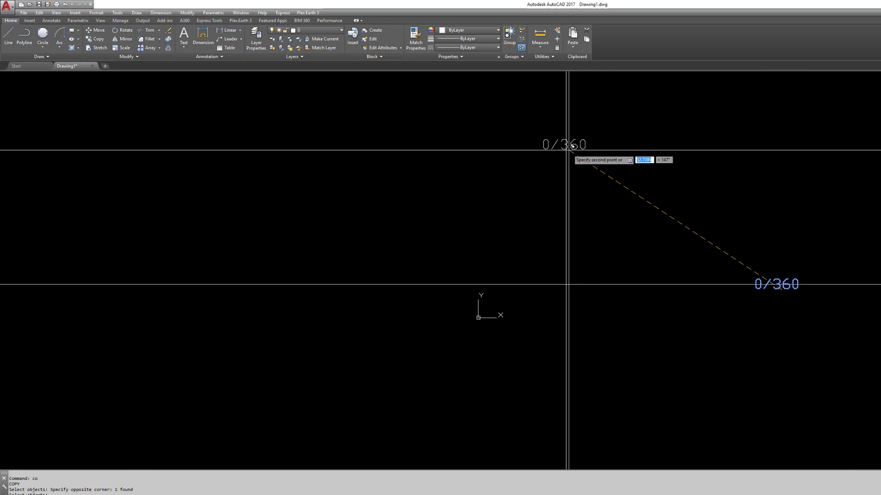
click(569, 144)
key(Escape)
- Change the text of the copied label on the vertical construction line to 90
double_click(570, 144)
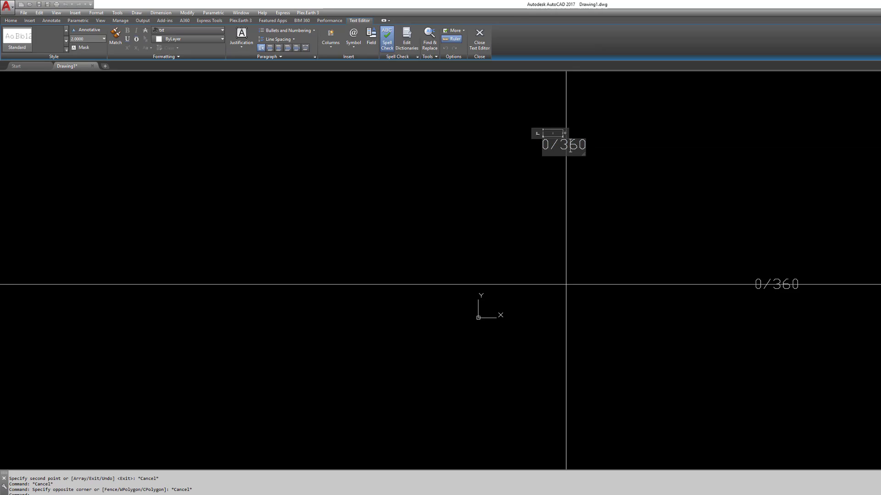
text(90)
key(Escape)
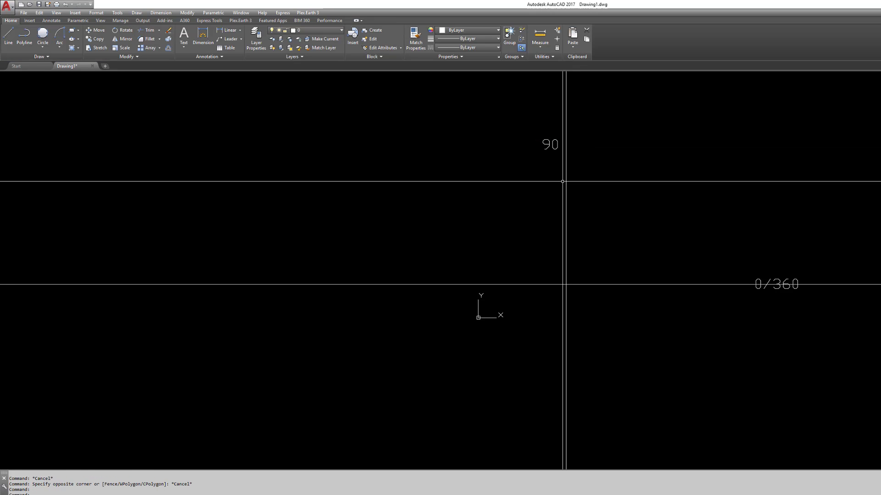
- Move the 90 label just to the right side of the vertical construction line
text(m)
key(Return)
click(556, 145)
key(Return)
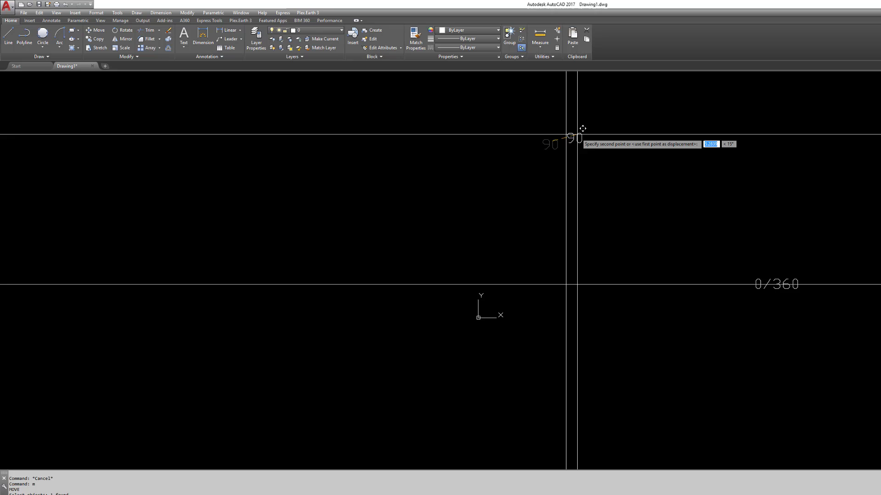
click(566, 173)
click(590, 165)
key(Escape)
key(Escape)
- Copy the 90 label onto the horizontal construction line, left of the crossing
text(co)
key(Return)
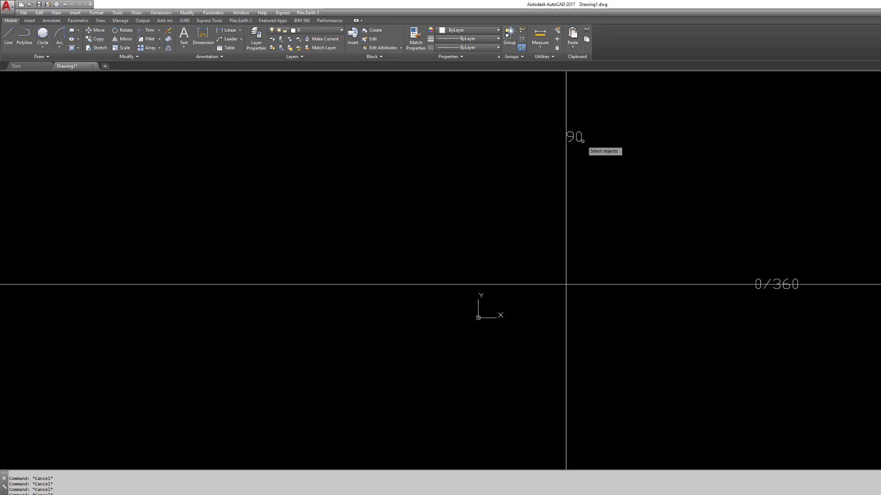
click(587, 146)
click(563, 131)
key(Return)
click(576, 142)
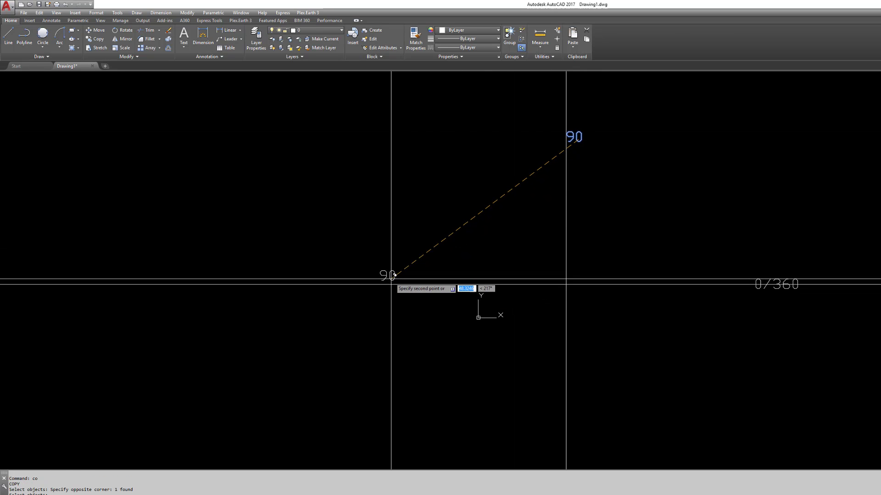
click(391, 282)
key(Escape)
- Change the text of the copied label left of the crossing to 180
double_click(395, 277)
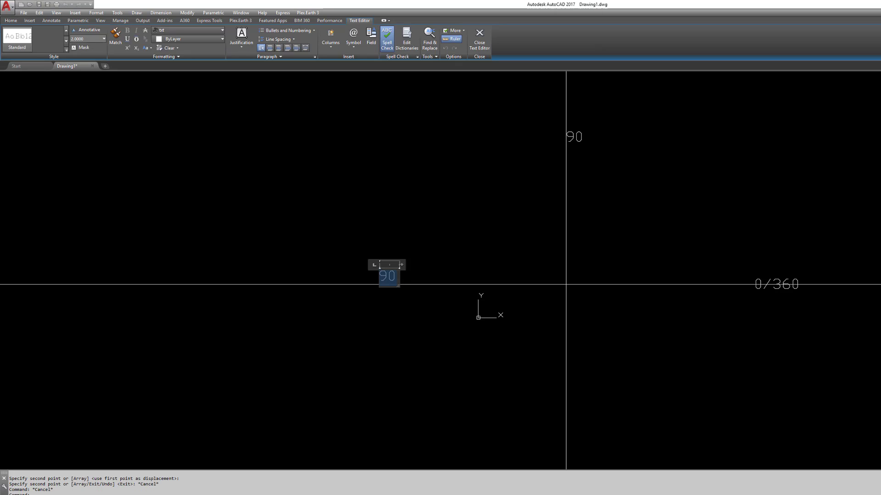
key(Escape)
key(Escape)
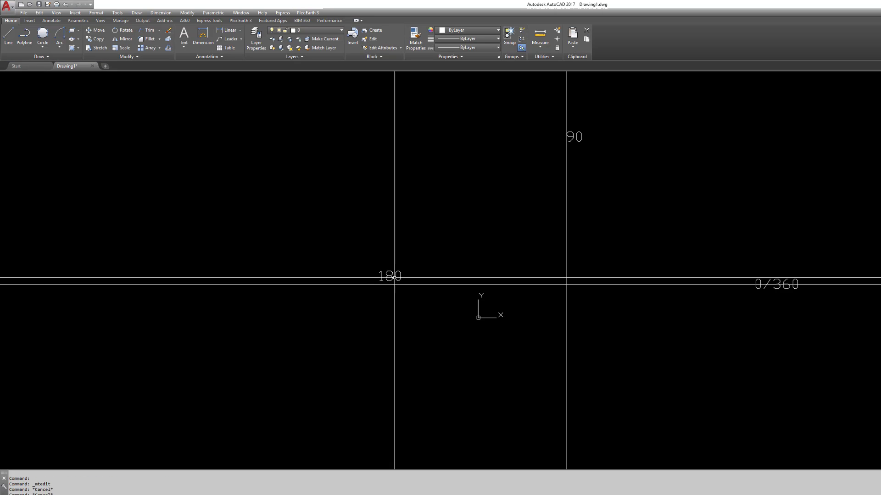
- Copy the 180 label beside the vertical construction line, below the crossing
text(co)
key(Return)
click(390, 281)
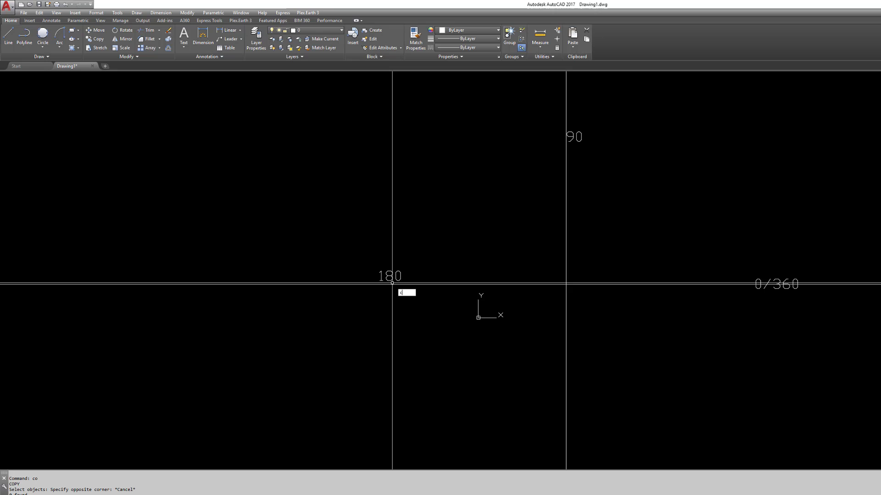
key(Escape)
click(389, 277)
key(Return)
click(399, 284)
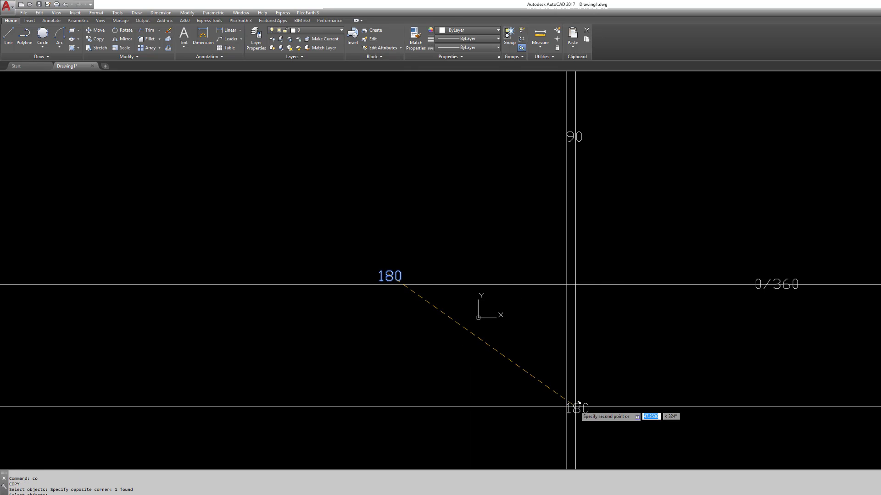
click(585, 422)
key(Escape)
key(Escape)
- Change the text of the copied label below the crossing to 270
double_click(582, 426)
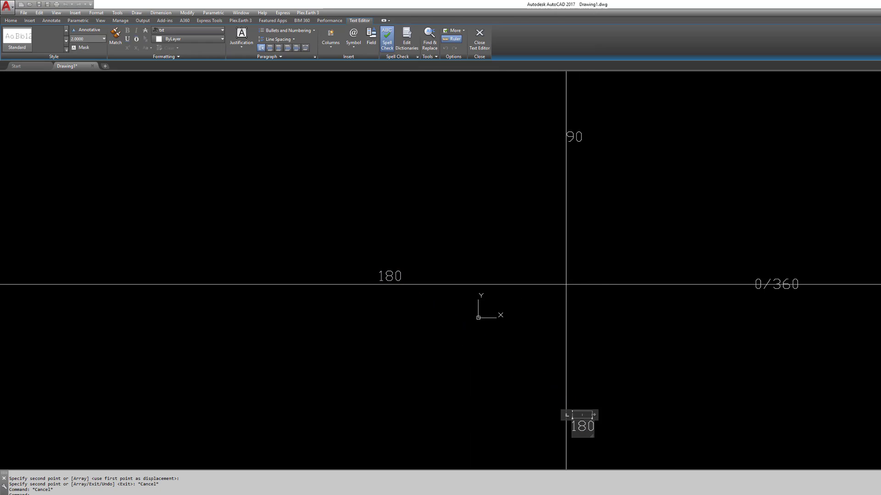
text(270)
click(659, 360)
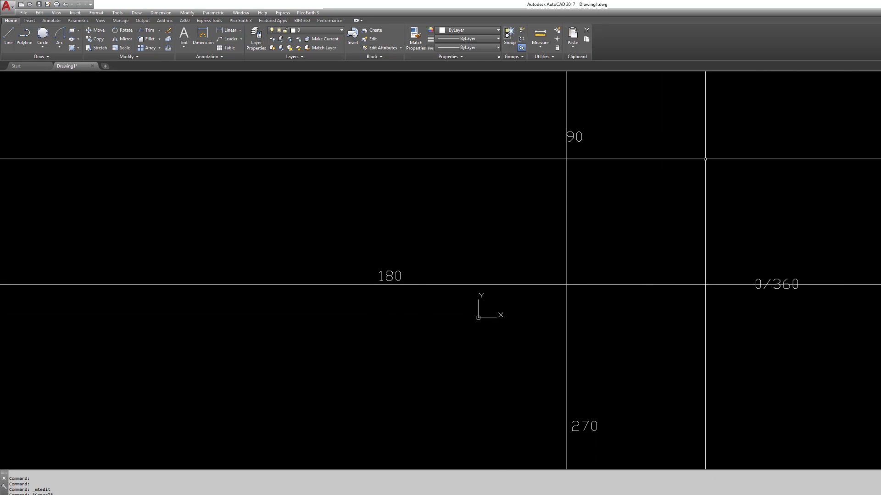
key(Escape)
key(Escape)
key(Escape)
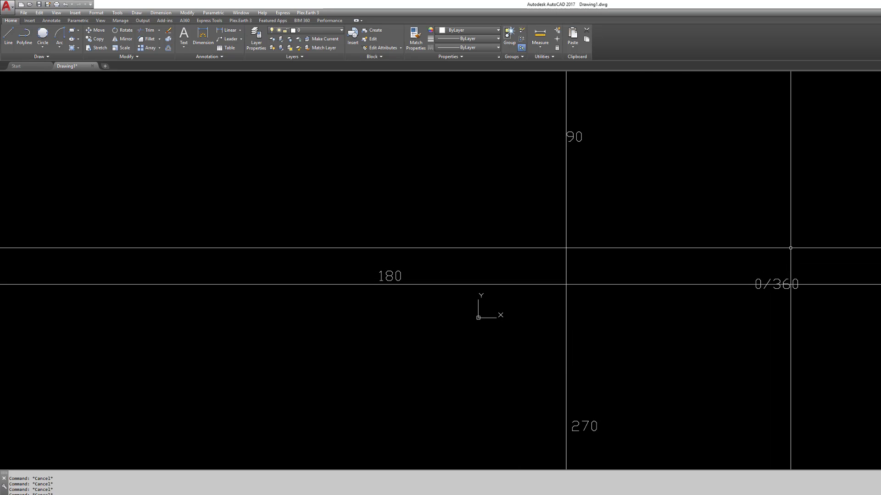
- Erase both construction lines together with all four angle labels
click(860, 113)
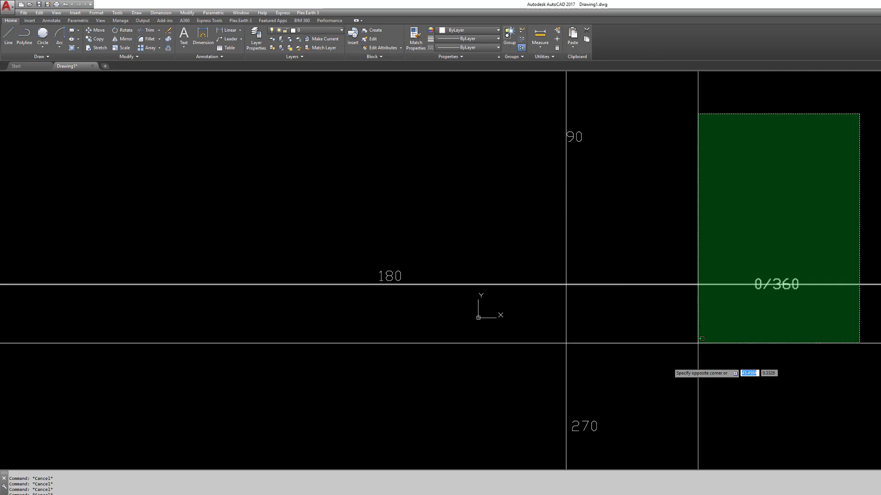
key(Escape)
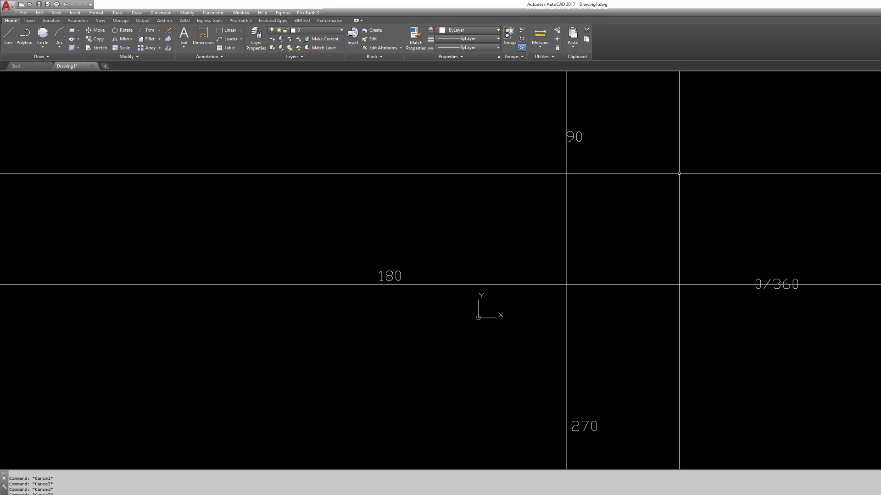
click(846, 120)
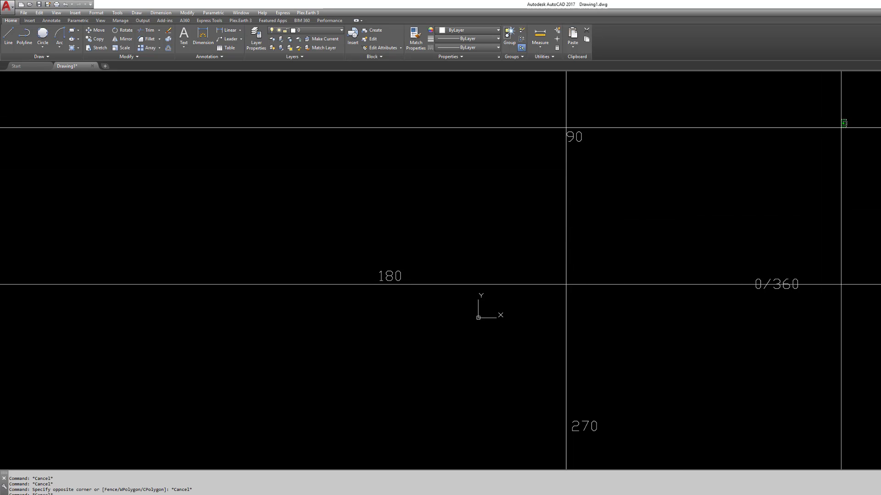
click(351, 447)
key(Delete)
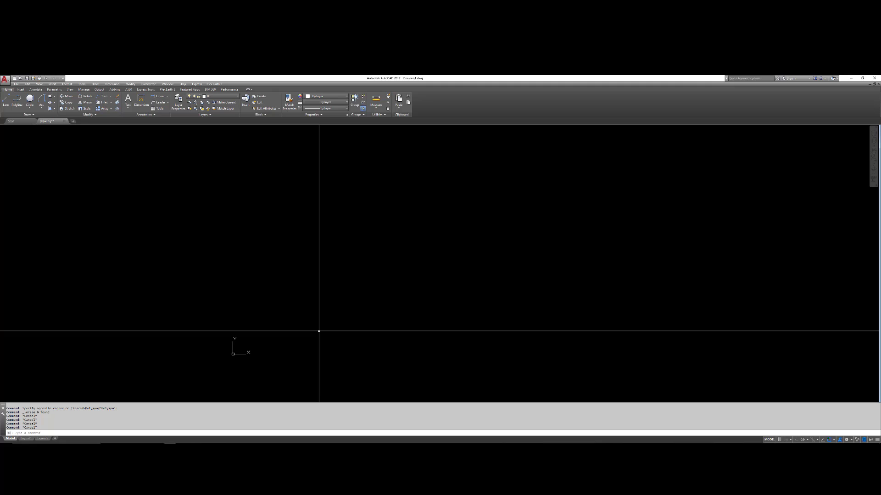
click(42, 111)
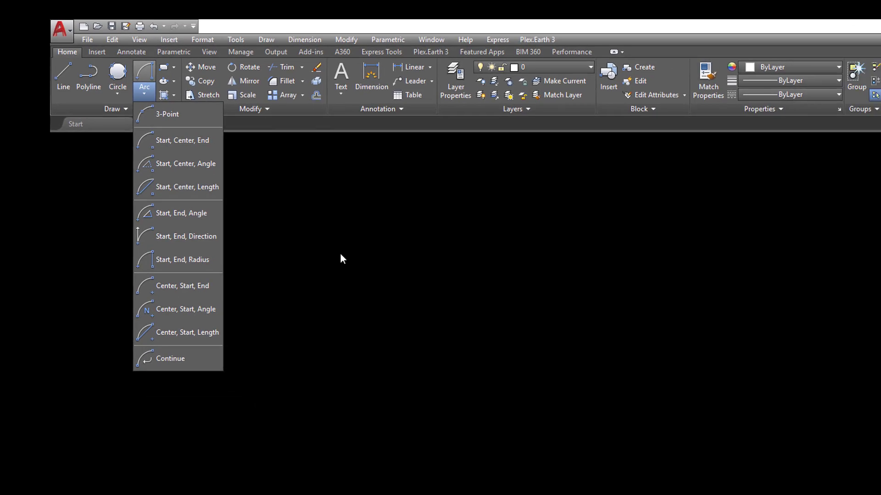
key(Escape)
- Draw two connected line segments, a gently rising one followed by a steep one going up from its right end
text(l)
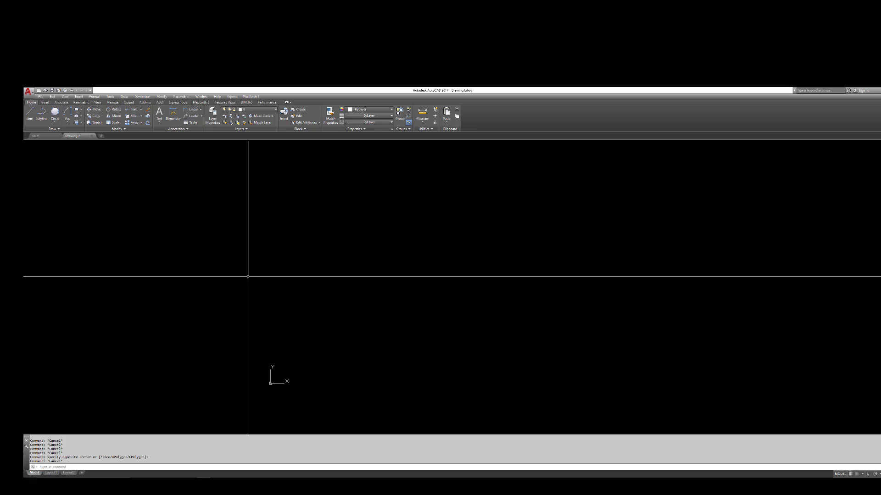
key(Return)
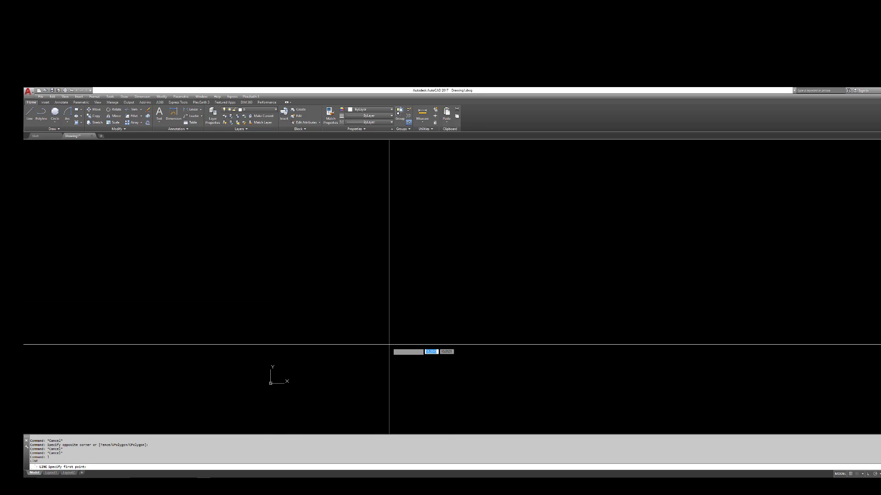
click(382, 342)
click(457, 327)
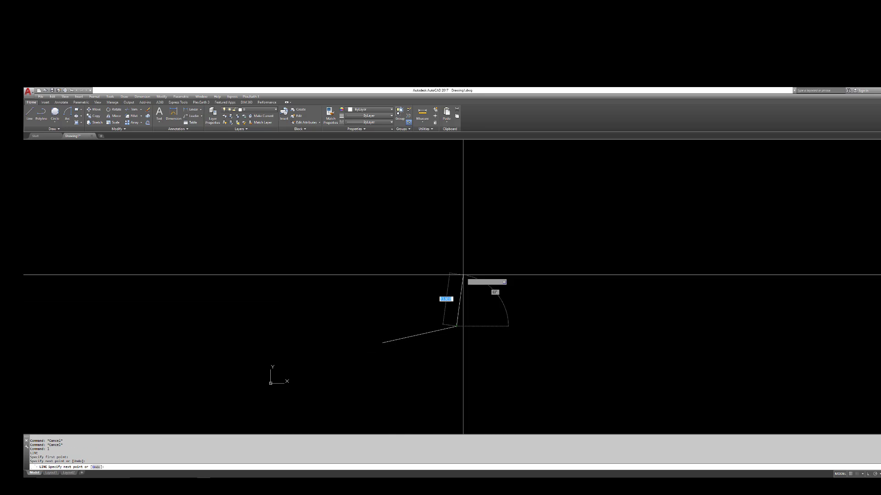
click(465, 232)
key(Escape)
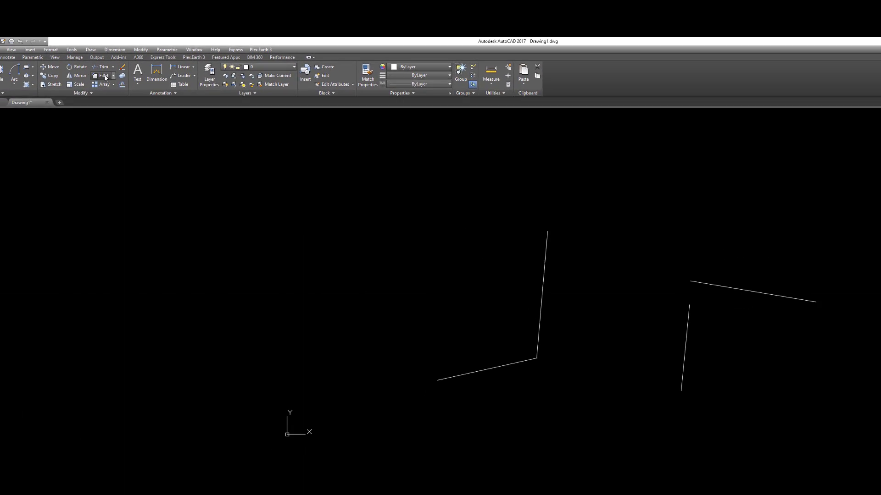
- Fillet the corner between the two connected lines with a radius of 1
click(105, 77)
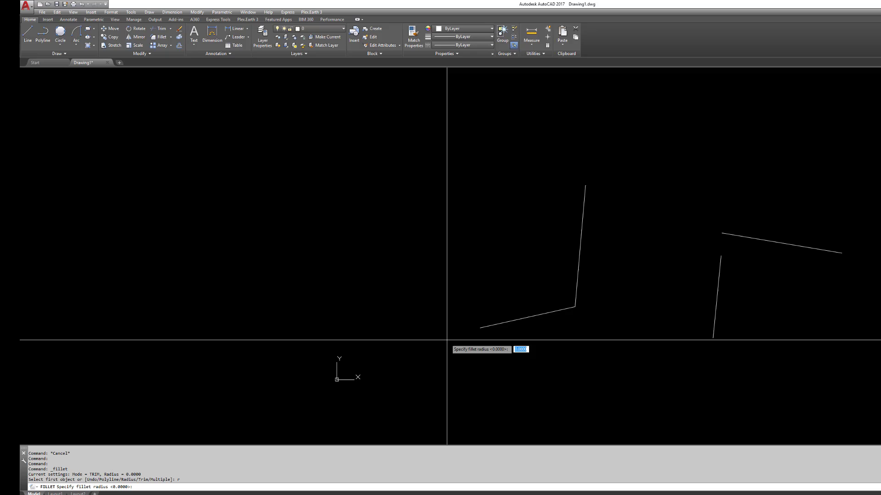
key(Return)
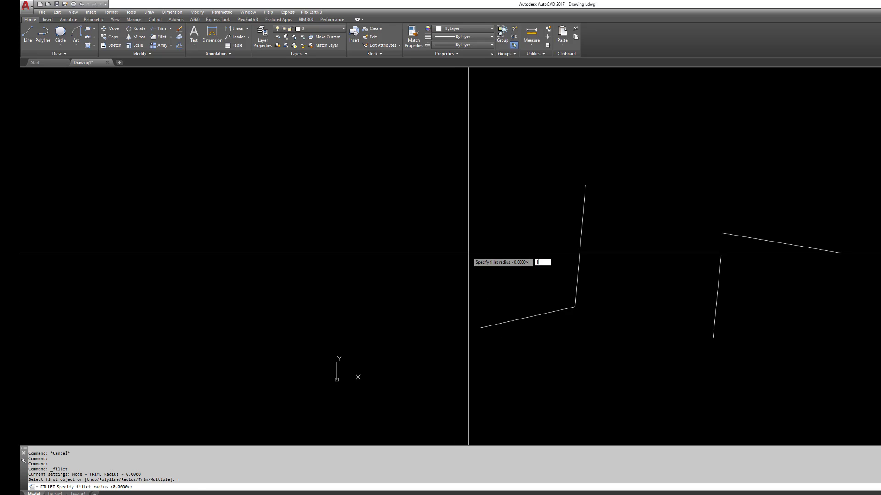
key(Return)
click(576, 291)
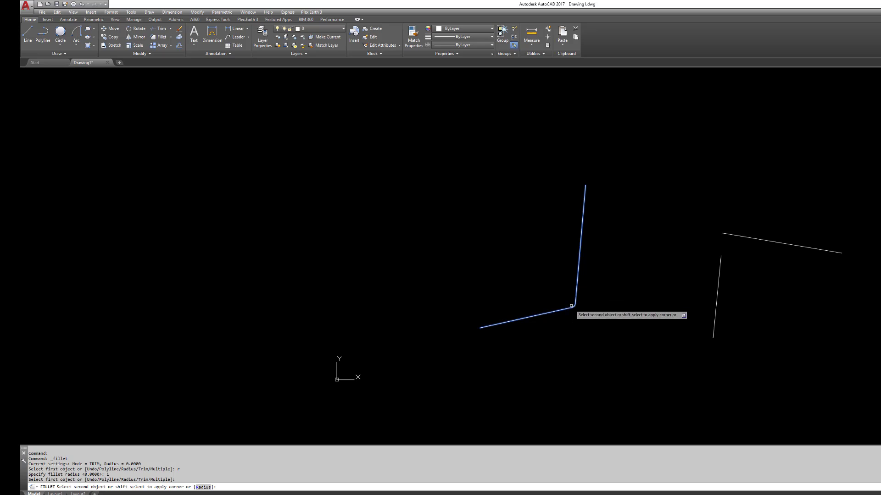
scroll(567, 306, up, 4)
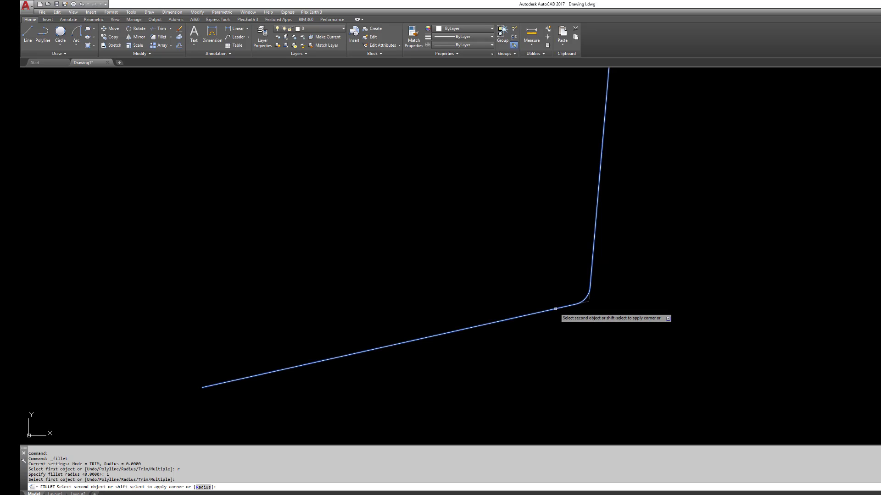
click(556, 309)
scroll(571, 296, up, 2)
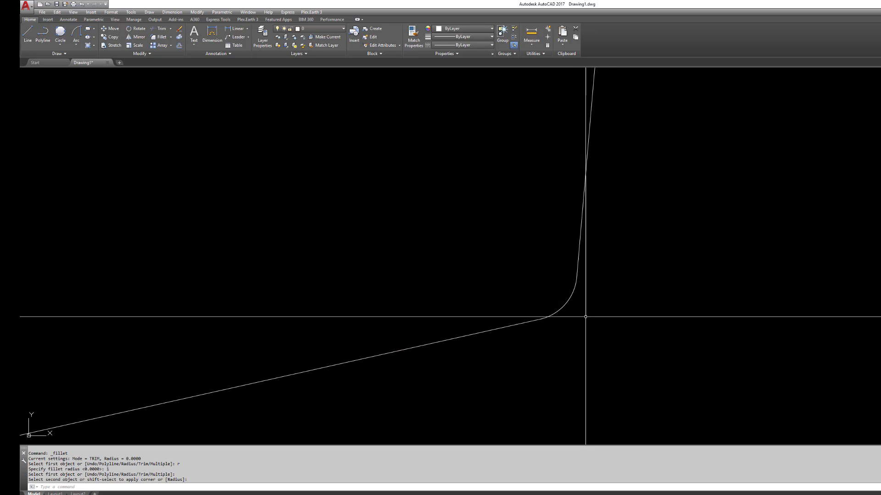
- Fillet the same two lines again with a radius of 3
text(f)
key(Return)
text(r)
key(Return)
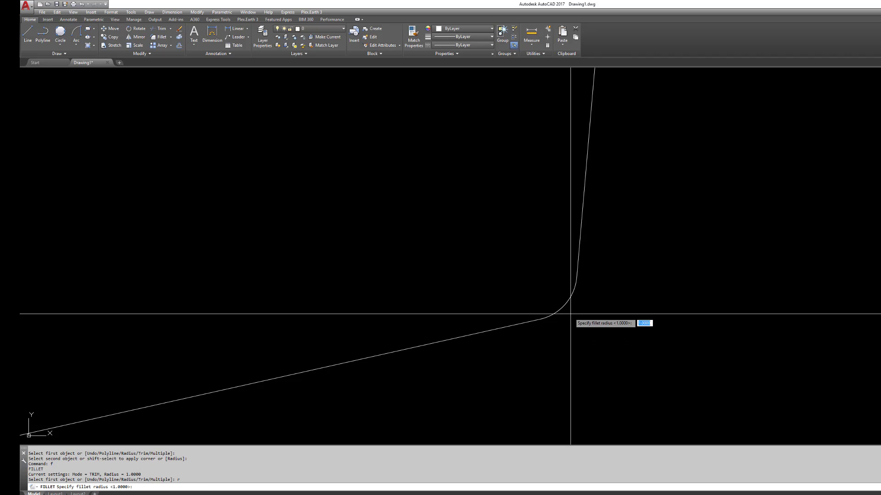
text(3)
key(Return)
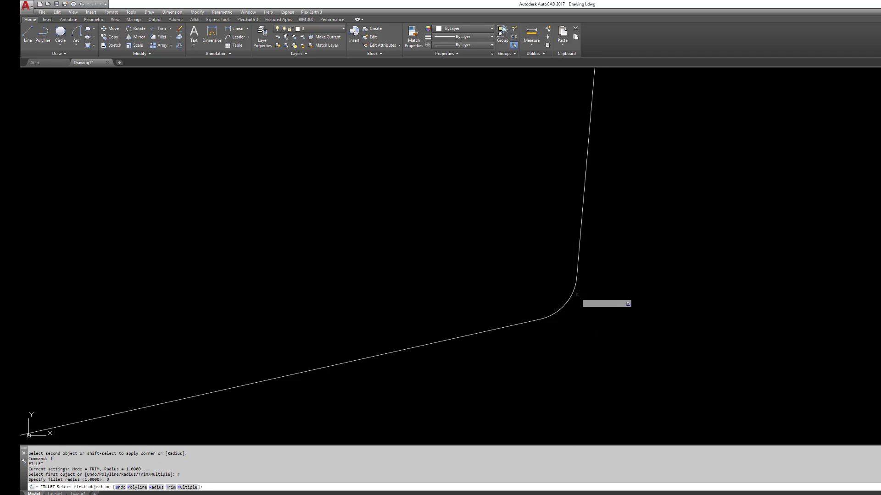
click(581, 227)
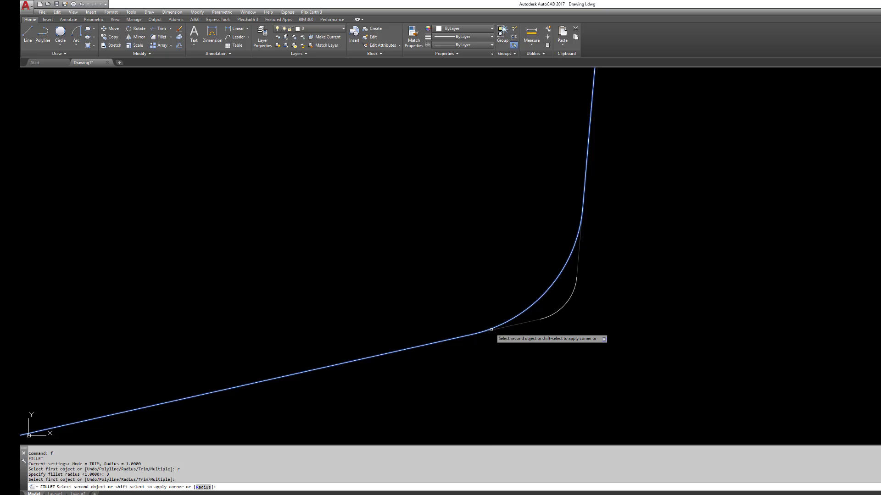
click(491, 330)
- Erase the leftover radius 1 arc outside the larger fillet
click(568, 314)
key(Delete)
scroll(585, 312, up, 3)
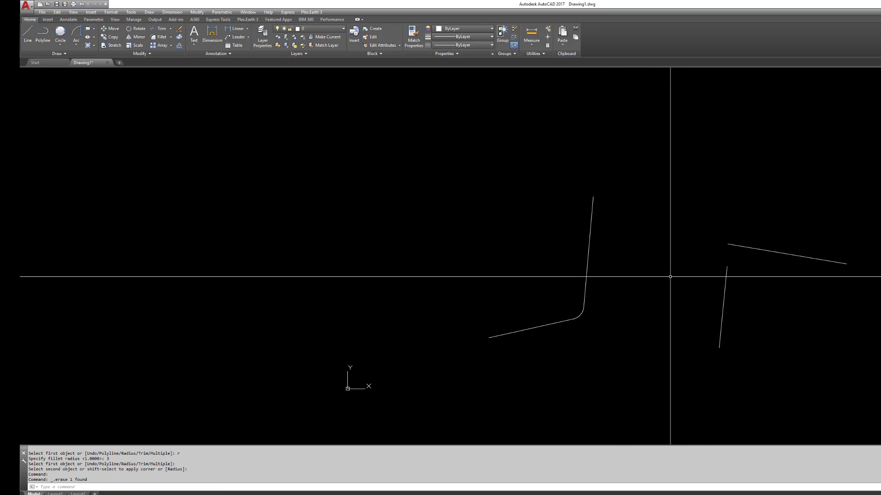
text(f)
key(Return)
key(Escape)
key(Escape)
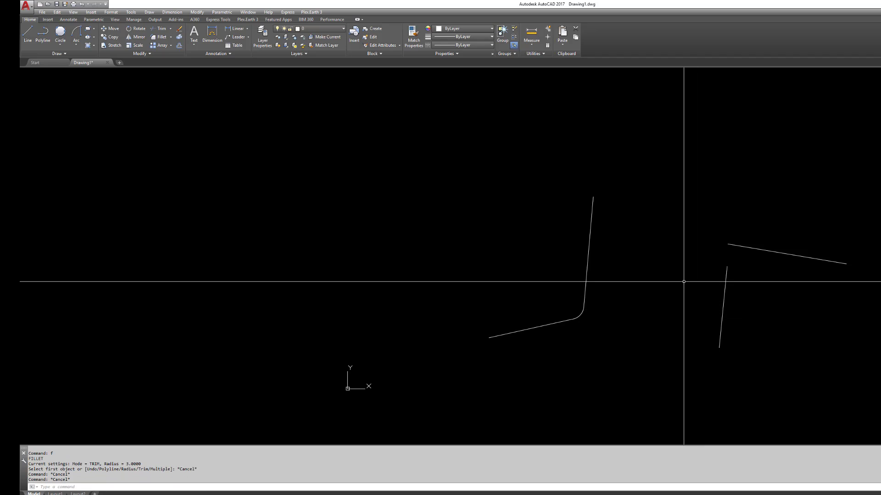
text(f)
key(Return)
text(r)
key(Return)
key(Escape)
key(Escape)
key(Escape)
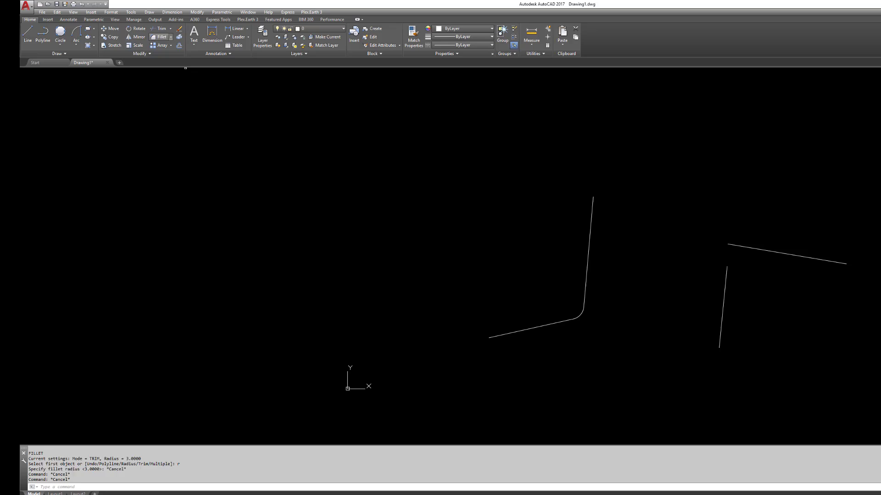
- Join the two separate lines right of the filleted corner at a sharp corner using Fillet with radius 0
click(159, 37)
text(r)
key(Return)
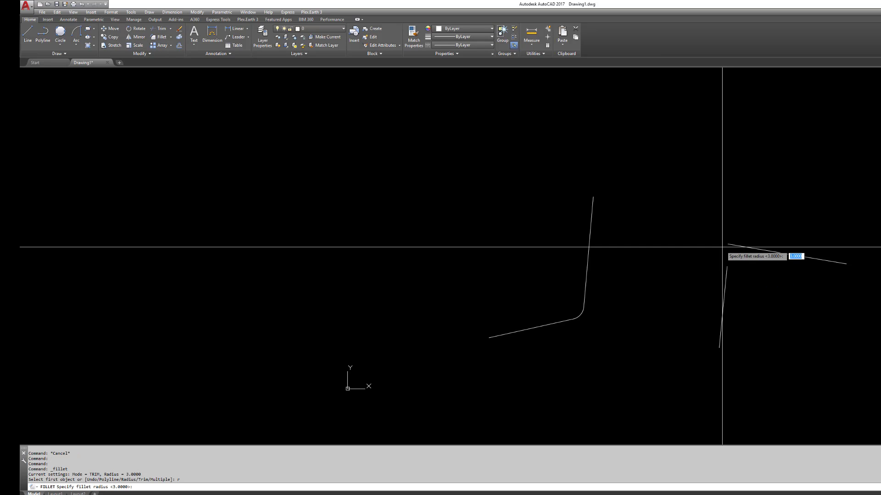
key(Return)
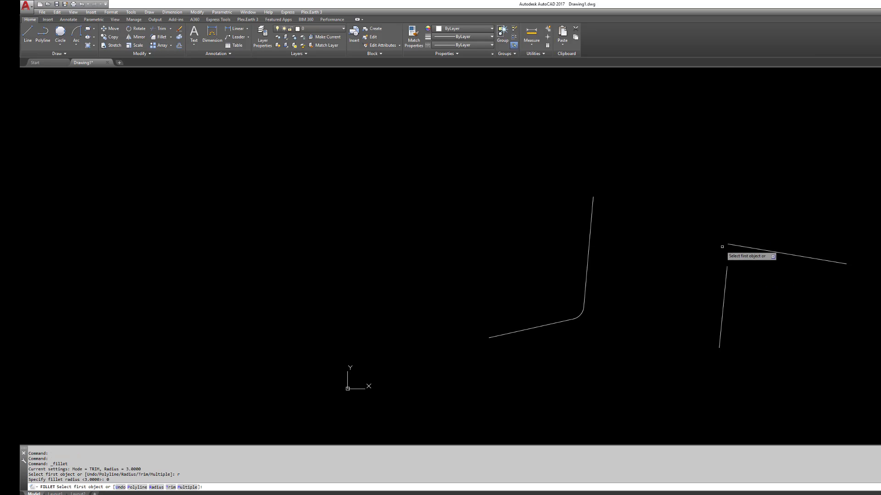
click(725, 278)
click(767, 250)
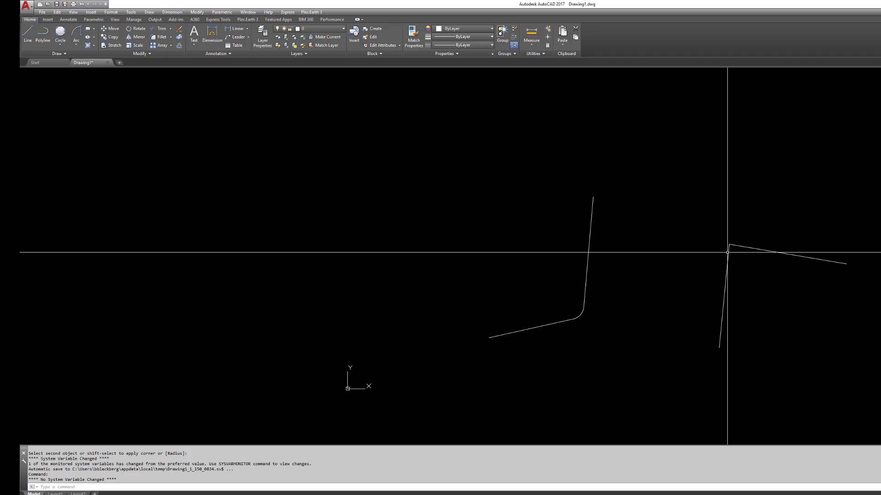
- Draw a steep single line in the gap between the rounded corner and the sharp corner
key(Escape)
key(Escape)
key(Escape)
text(l)
key(Return)
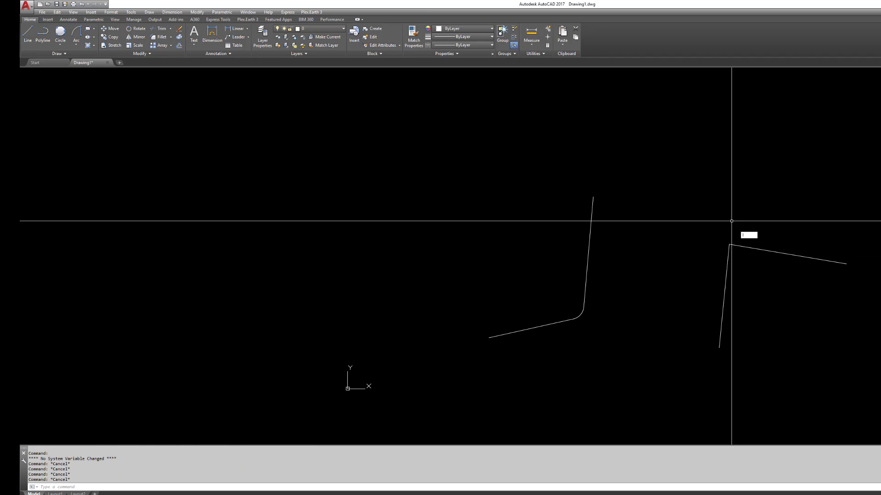
click(695, 195)
click(664, 340)
key(Escape)
key(Escape)
- Draw a long, nearly horizontal line above all the other lines, extending past the top of the steep single line
key(Return)
click(352, 154)
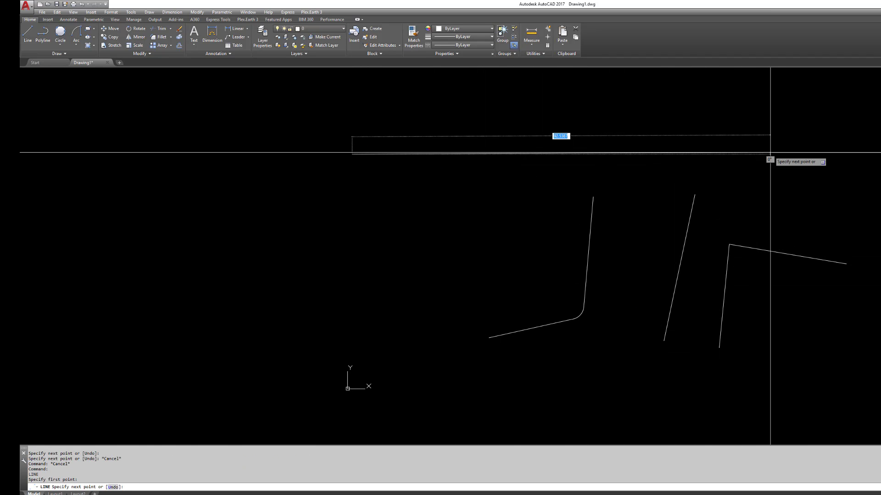
click(770, 153)
key(Escape)
key(Escape)
- Join the steep single line to the long line above it at a sharp corner with a radius 0 Fillet
text(f)
key(Return)
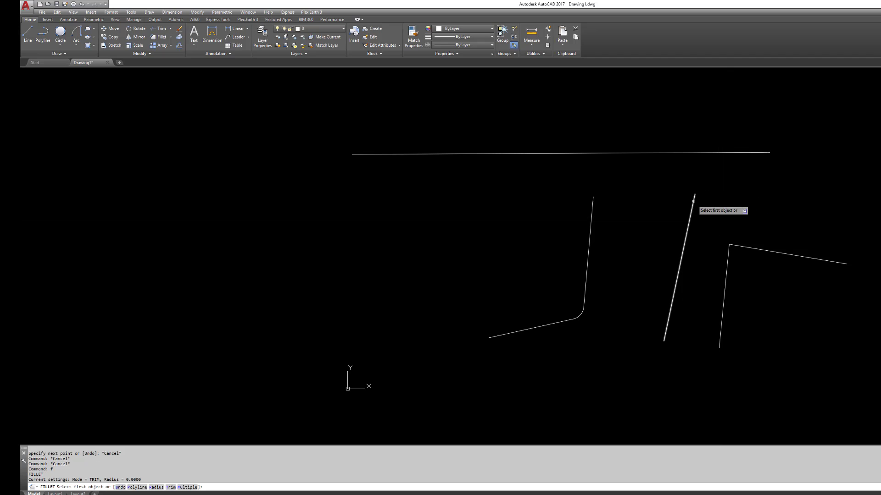
click(693, 200)
click(697, 153)
key(Escape)
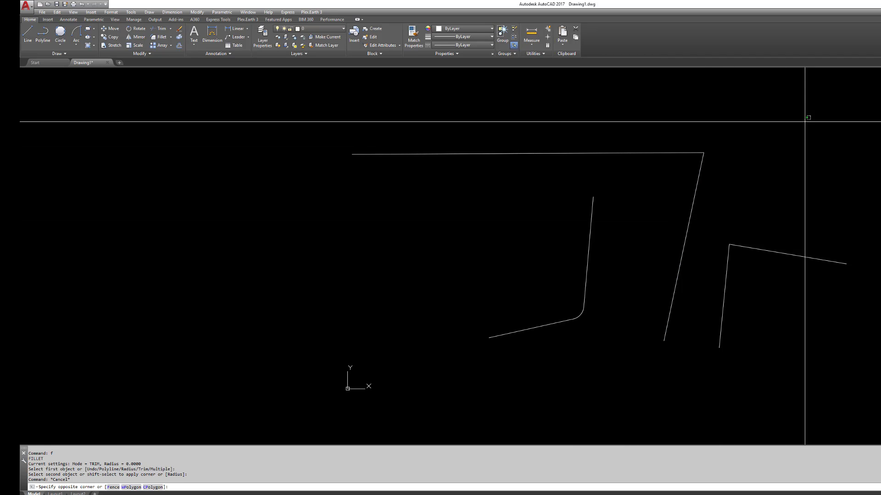
- Erase all the lines and the fillet arc from the drawing
click(806, 118)
click(505, 390)
key(Delete)
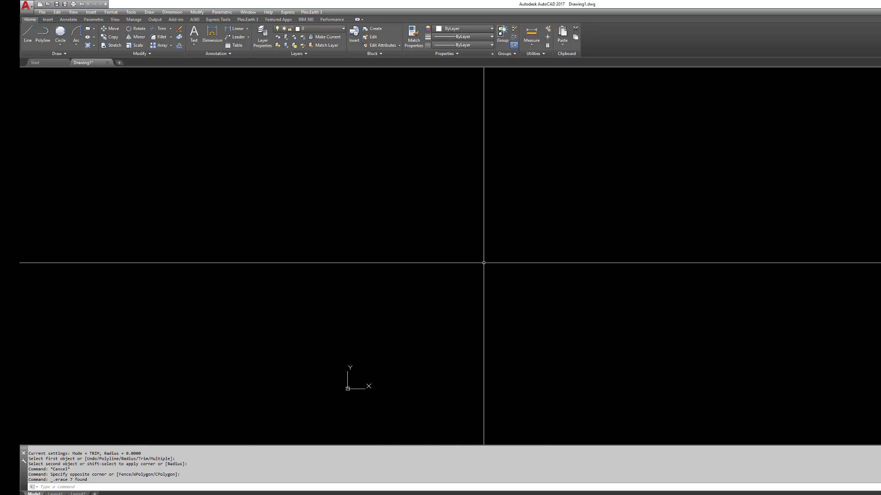
key(Escape)
key(Escape)
key(Escape)
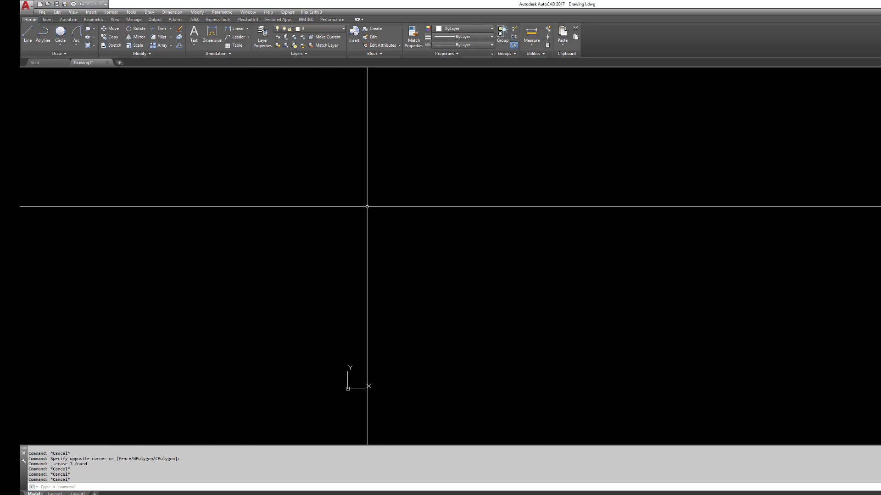
text(F)
key(Return)
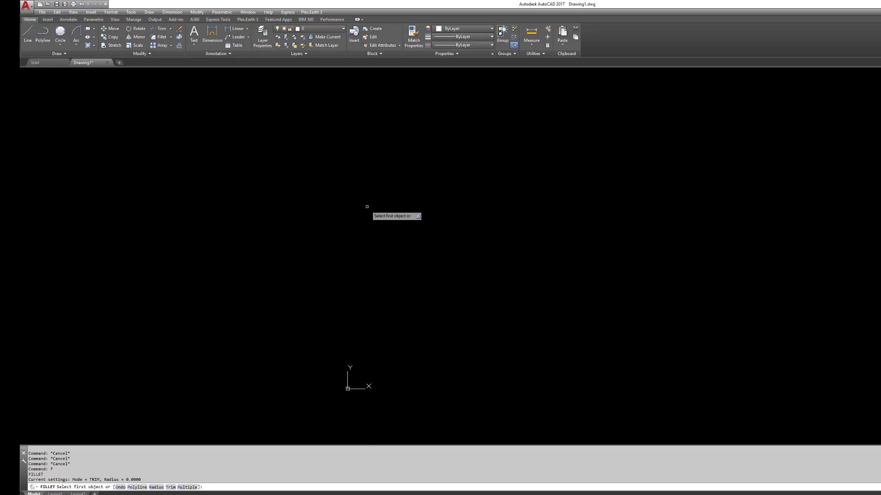
key(Escape)
text(L)
key(Return)
key(Escape)
key(Escape)
key(Escape)
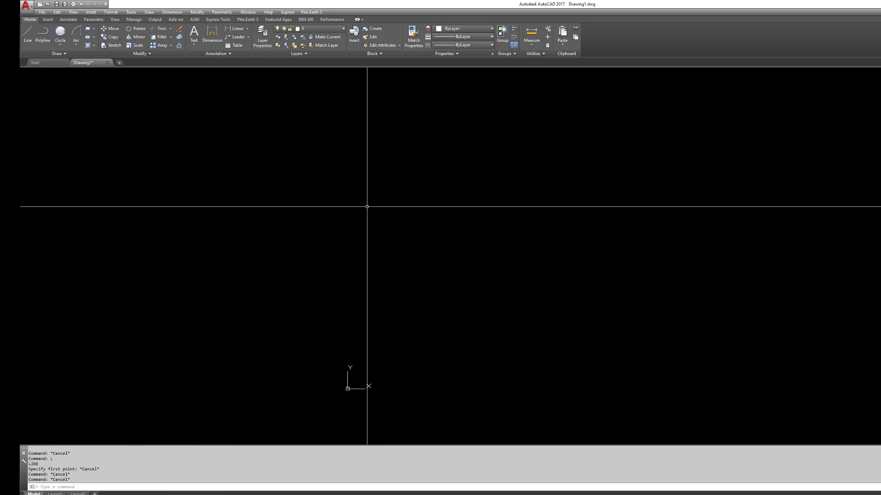
text(c)
key(Return)
key(Escape)
key(Escape)
key(Escape)
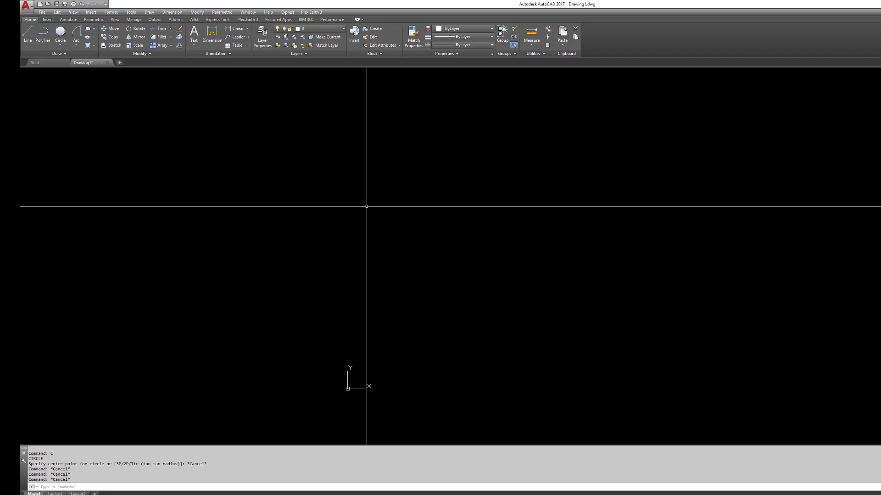
click(862, 188)
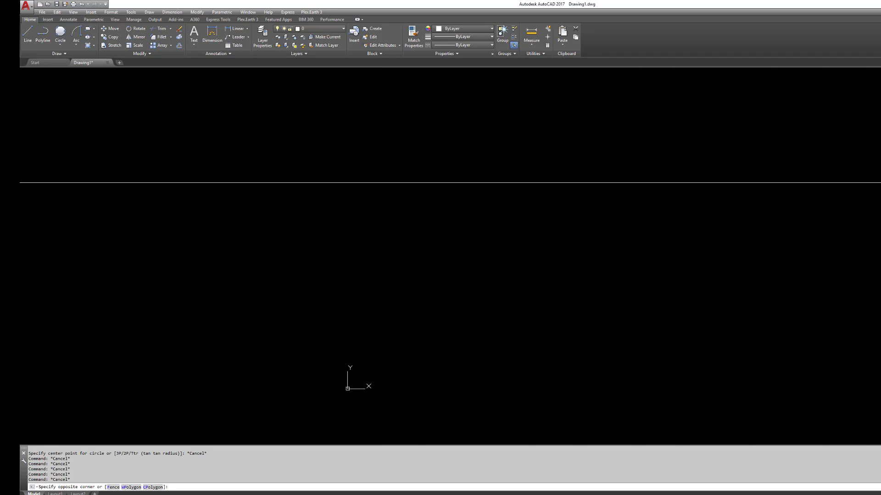
click(378, 393)
key(Escape)
key(Escape)
key(Escape)
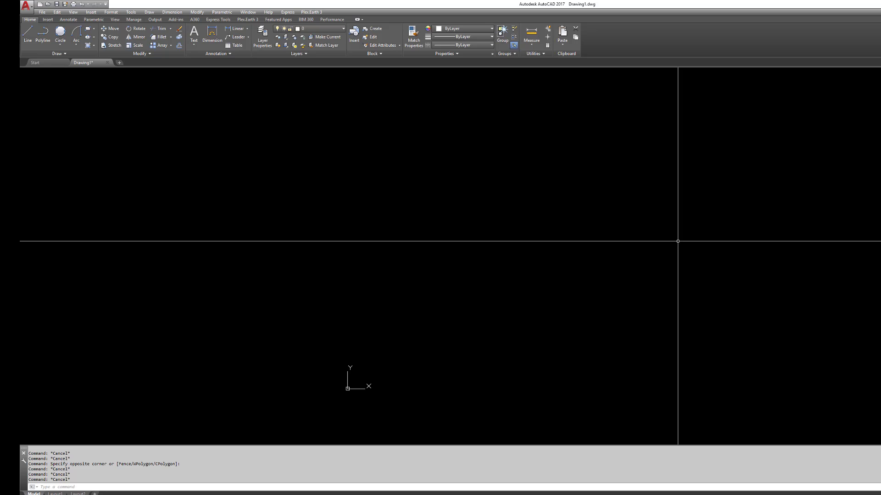
key(Escape)
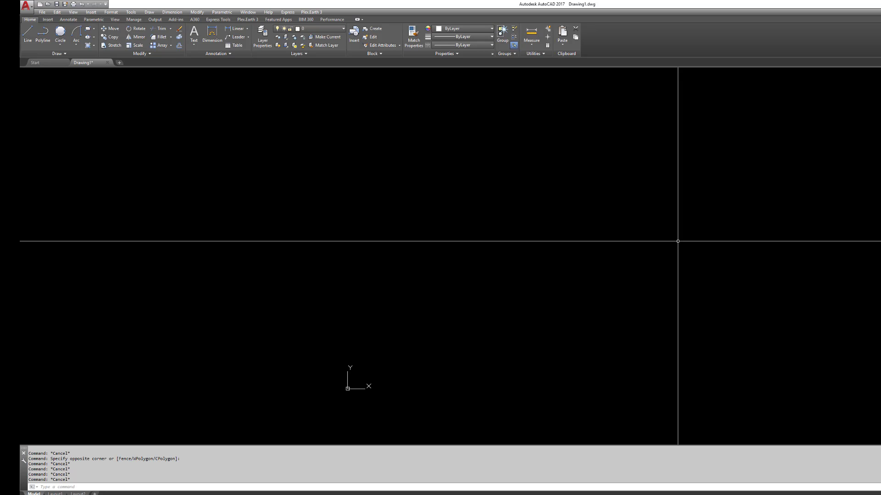
key(Escape)
text(LINE)
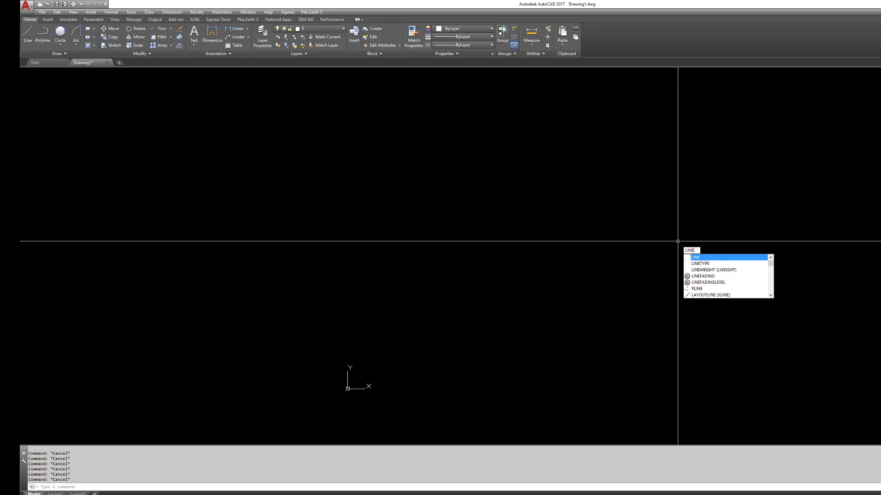
key(Return)
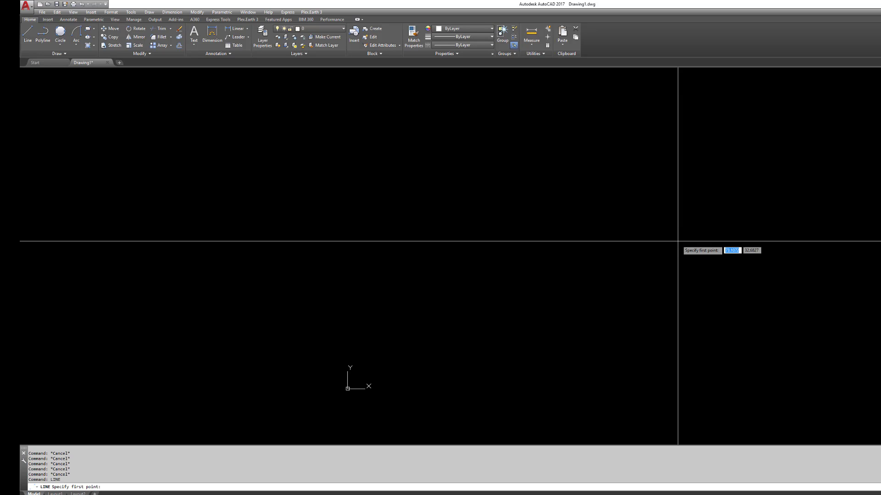
key(Escape)
key(Escape)
key(Escape)
text(circ)
key(Return)
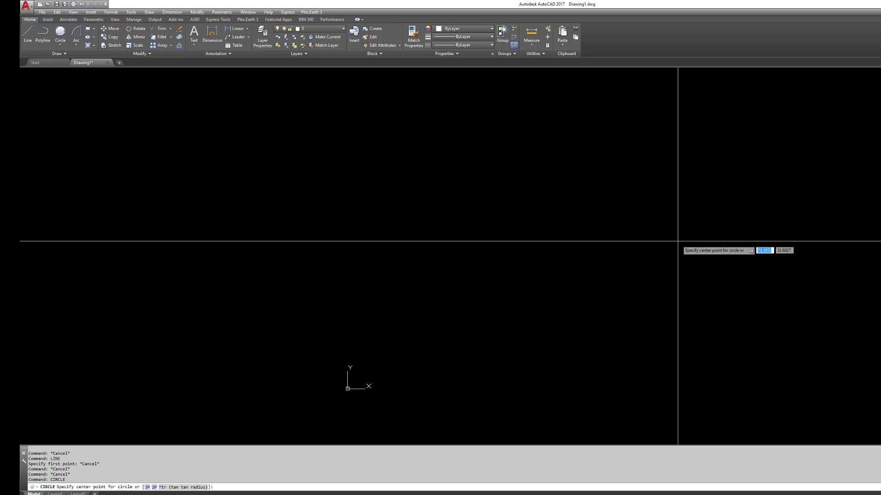
key(Escape)
key(Escape)
key(Escape)
key(Escape)
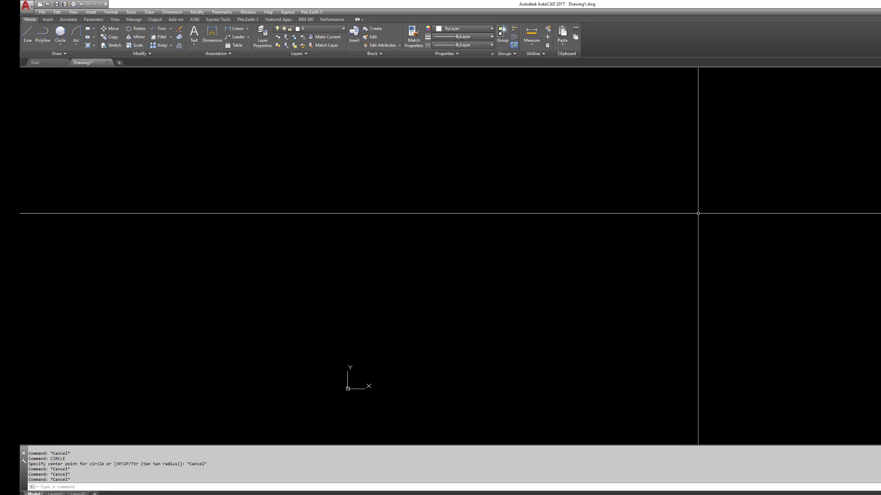
key(Escape)
key(Escape)
text(li)
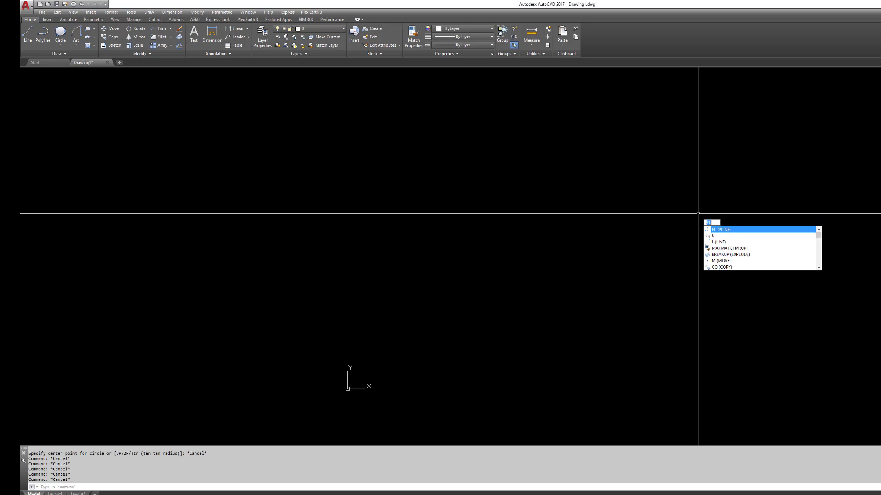
key(Return)
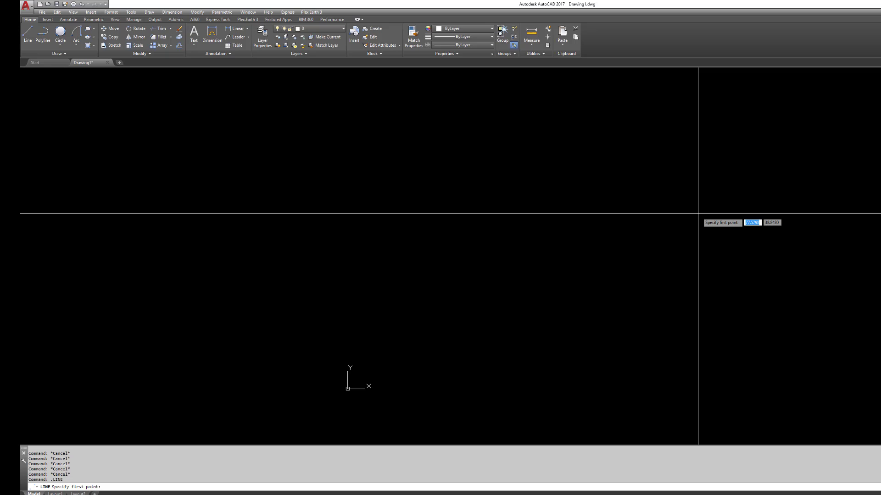
key(Escape)
key(Escape)
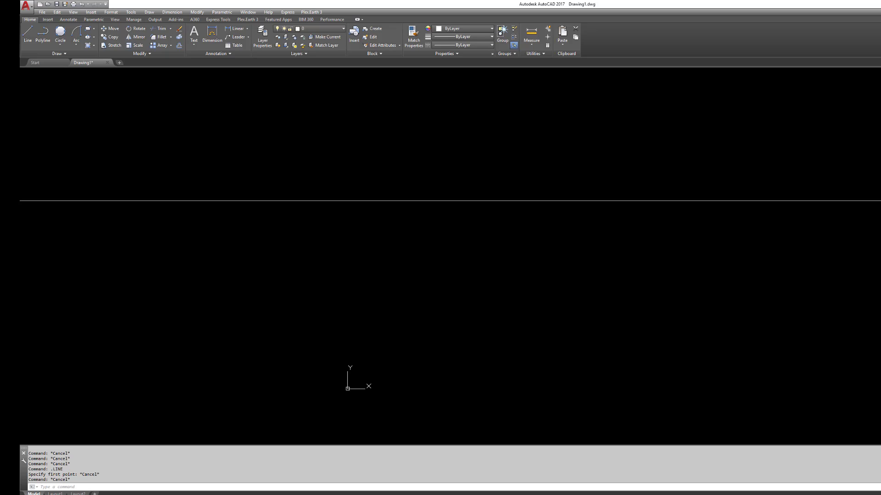